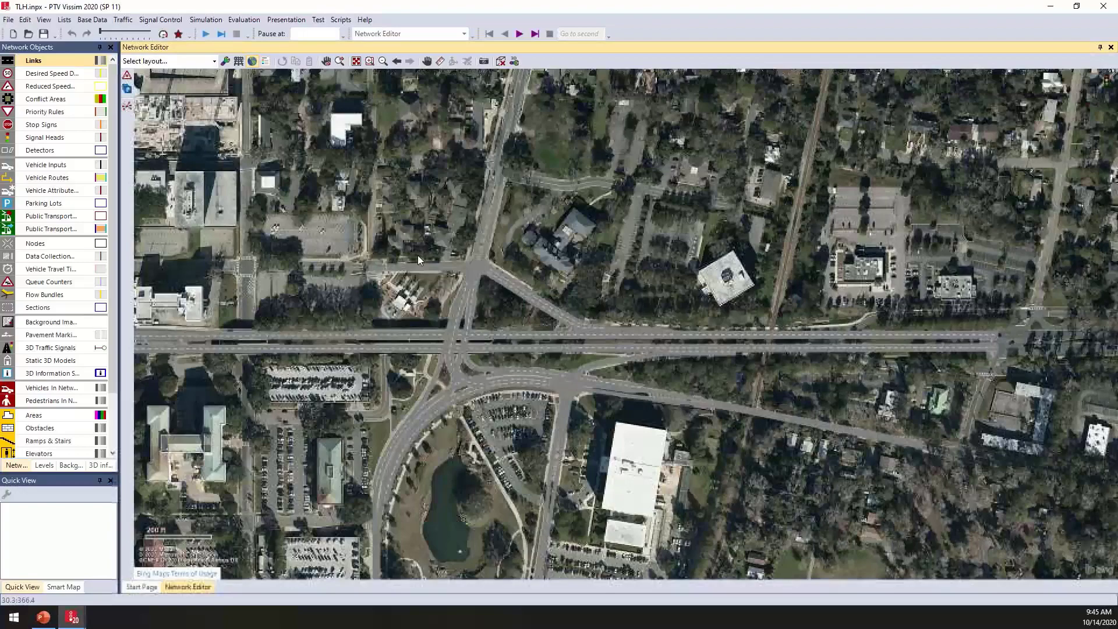
- Switch the network to wireframe display and examine the turning connectors 10018, 10035 and 10036 at the northern intersection
{"action": "scroll", "coordinate": [448, 283], "scroll_direction": "up", "scroll_amount": 2}
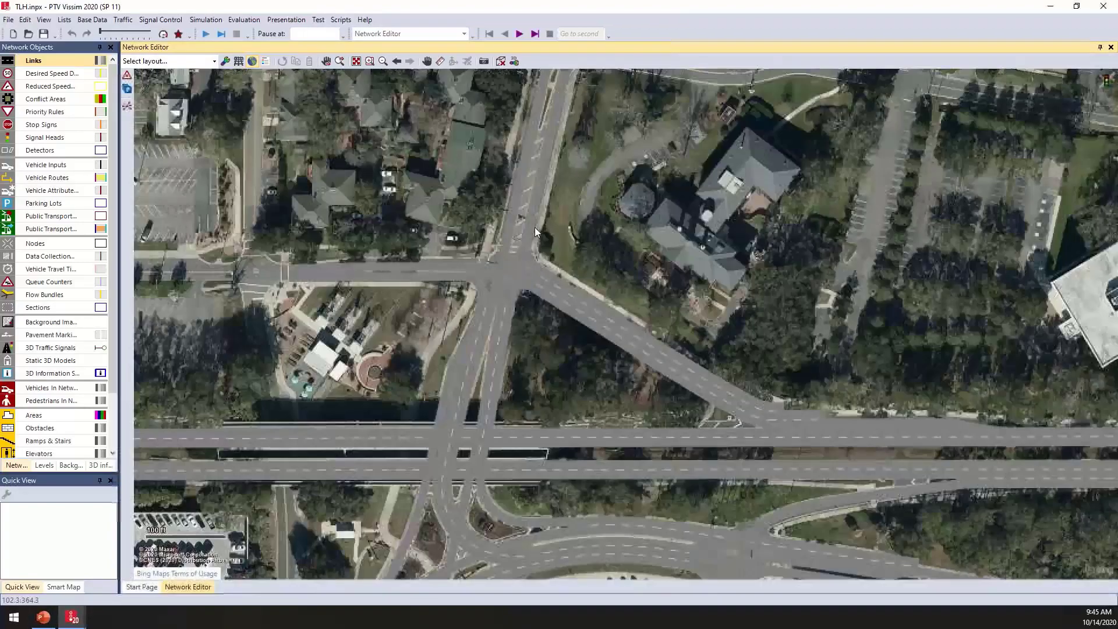
{"action": "scroll", "coordinate": [535, 228], "scroll_direction": "up", "scroll_amount": 2}
{"action": "key", "text": "ctrl+w"}
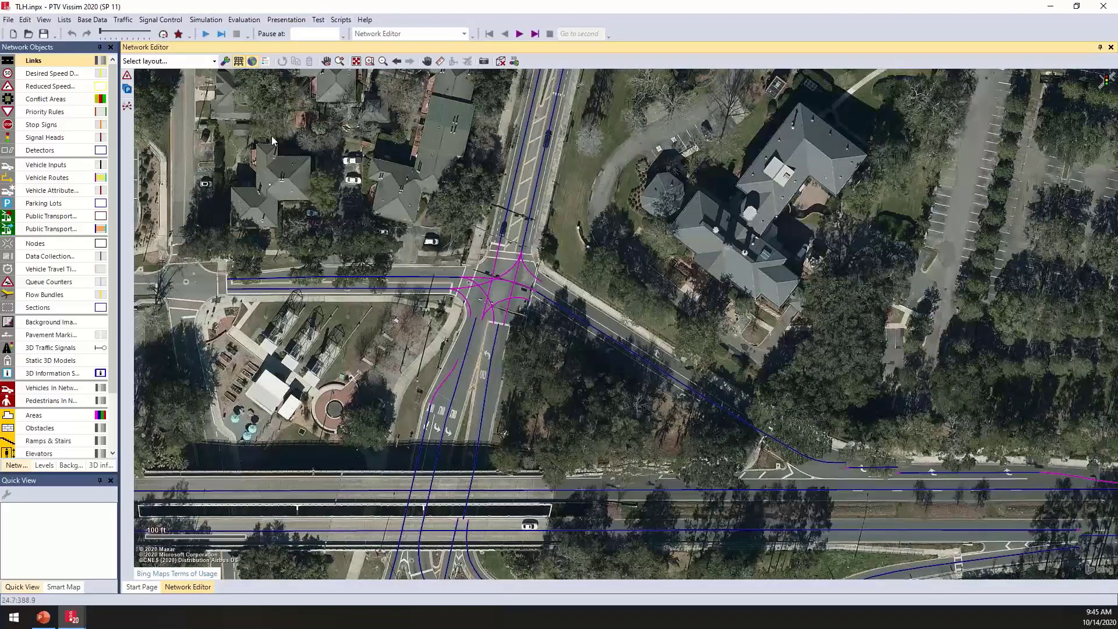
{"action": "scroll", "coordinate": [511, 313], "scroll_direction": "up", "scroll_amount": 2}
{"action": "left_click", "coordinate": [502, 314]}
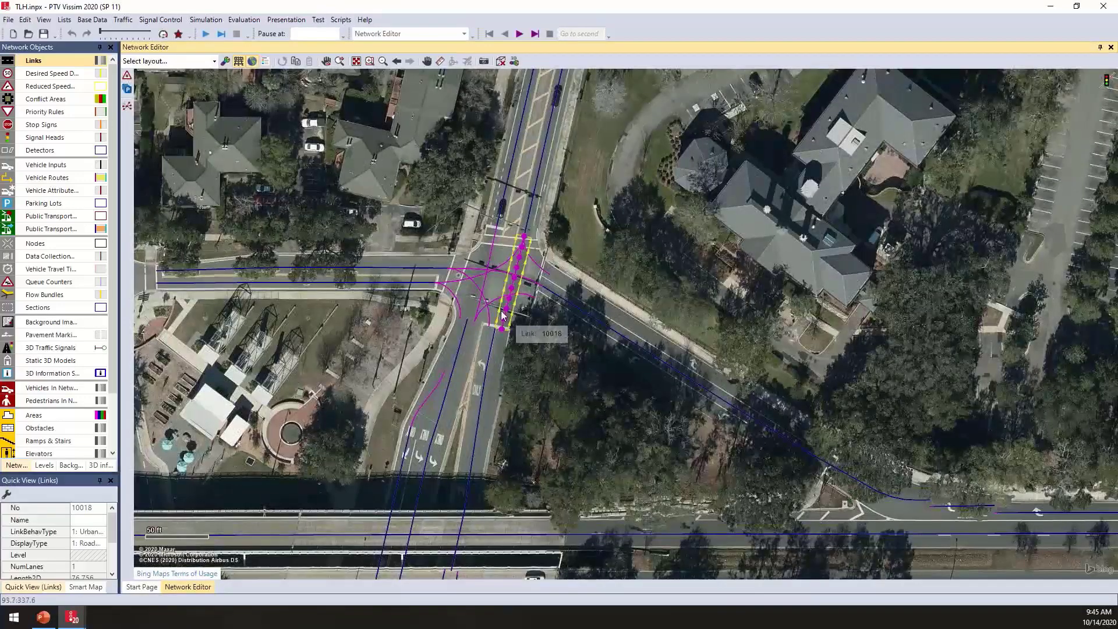
{"action": "left_click", "coordinate": [502, 308]}
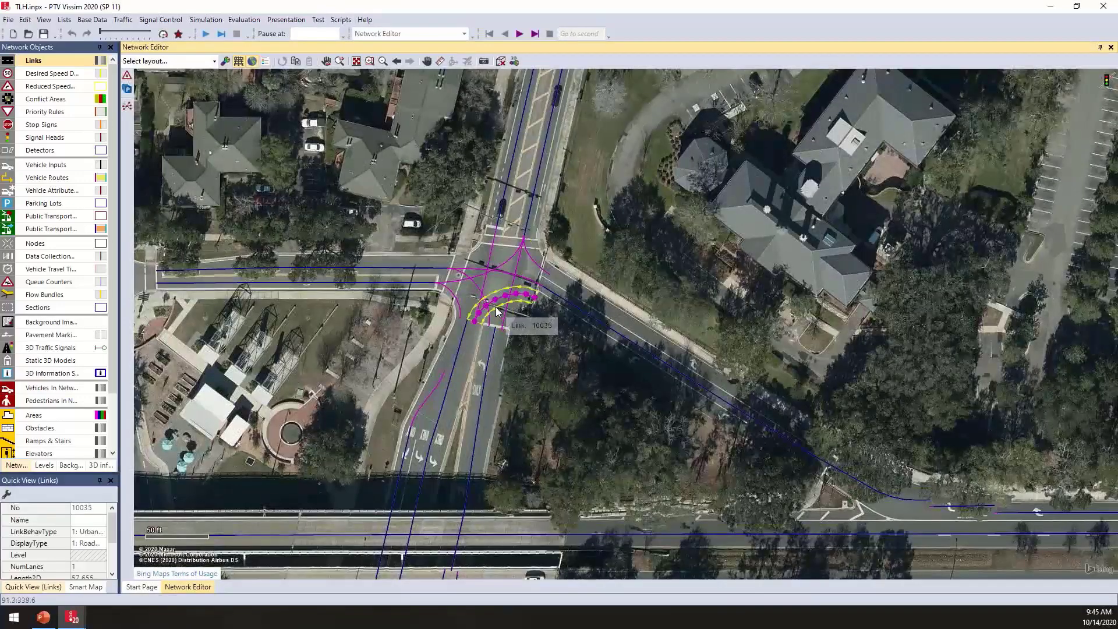
{"action": "left_click", "coordinate": [542, 266]}
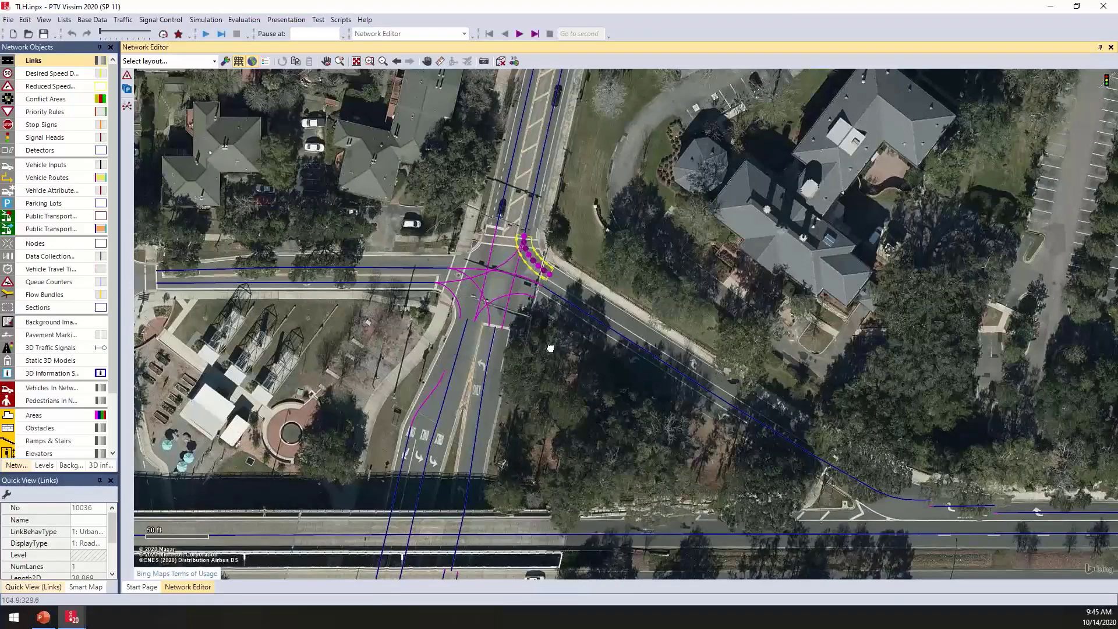
{"action": "left_click_drag", "start_coordinate": [551, 349], "coordinate": [530, 291]}
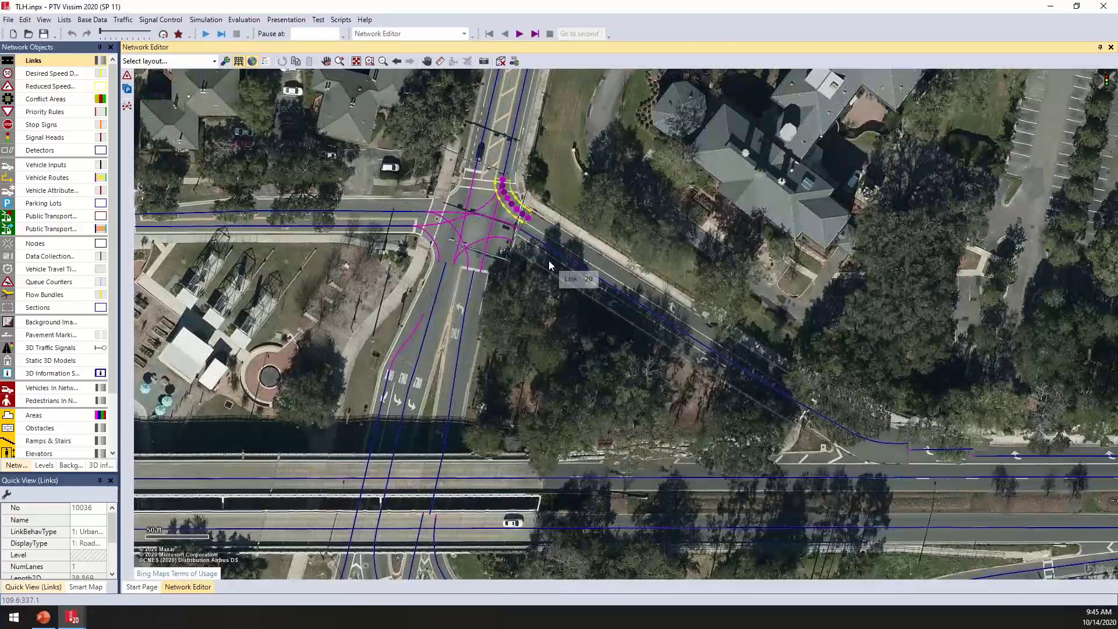
{"action": "left_click", "coordinate": [502, 292]}
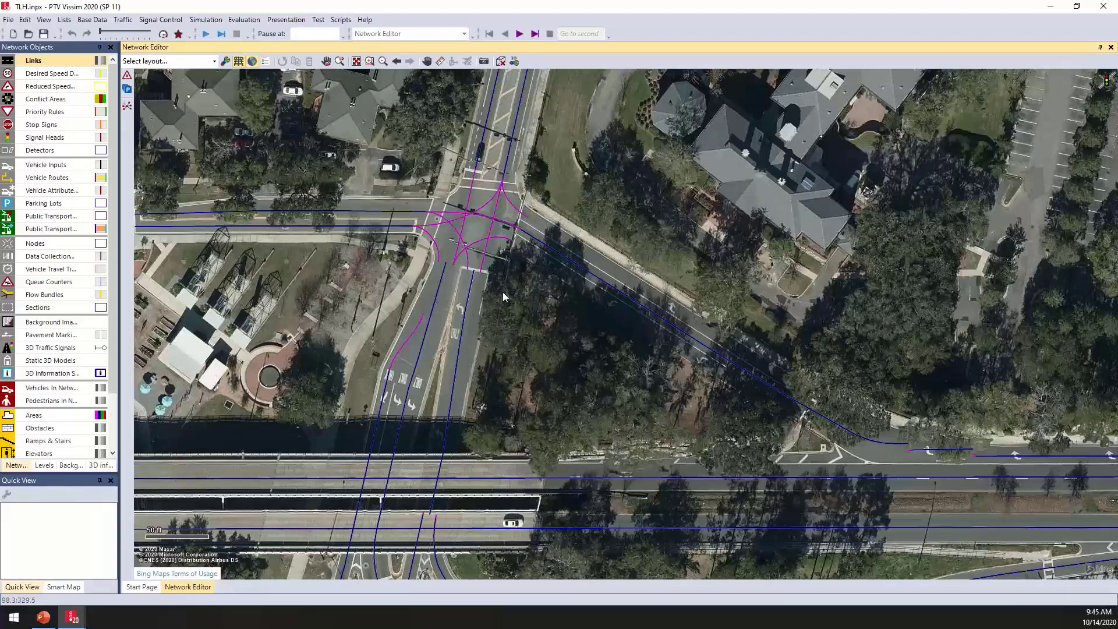
- Turn wireframe display off with link 13 selected, and examine the overlapping connectors at the link's northern end
{"action": "left_click", "coordinate": [470, 329]}
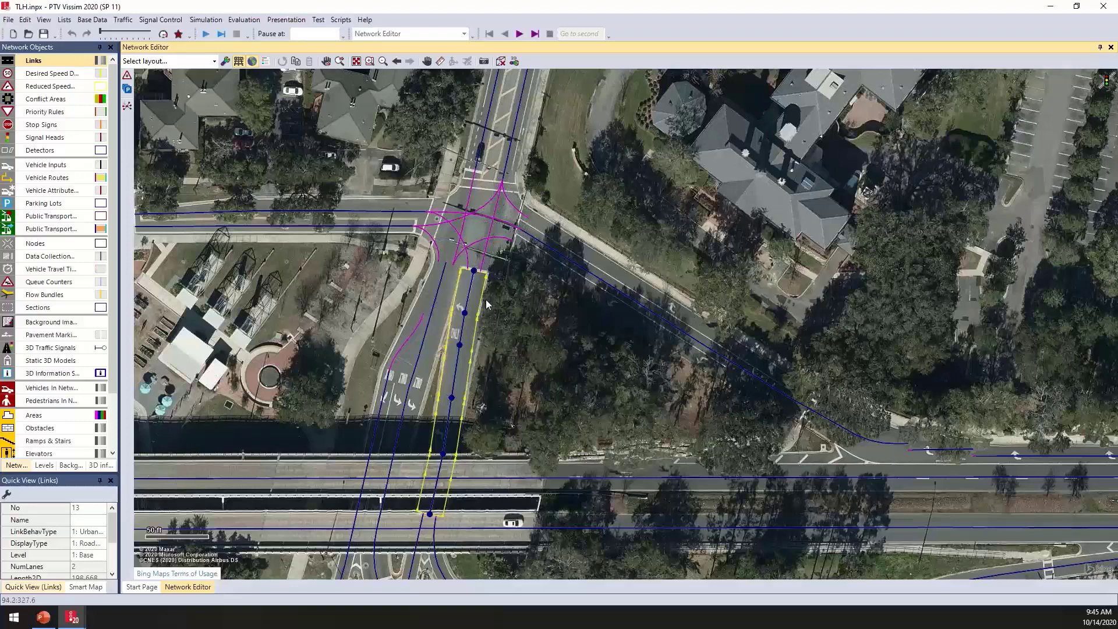
{"action": "key", "text": "ctrl+a"}
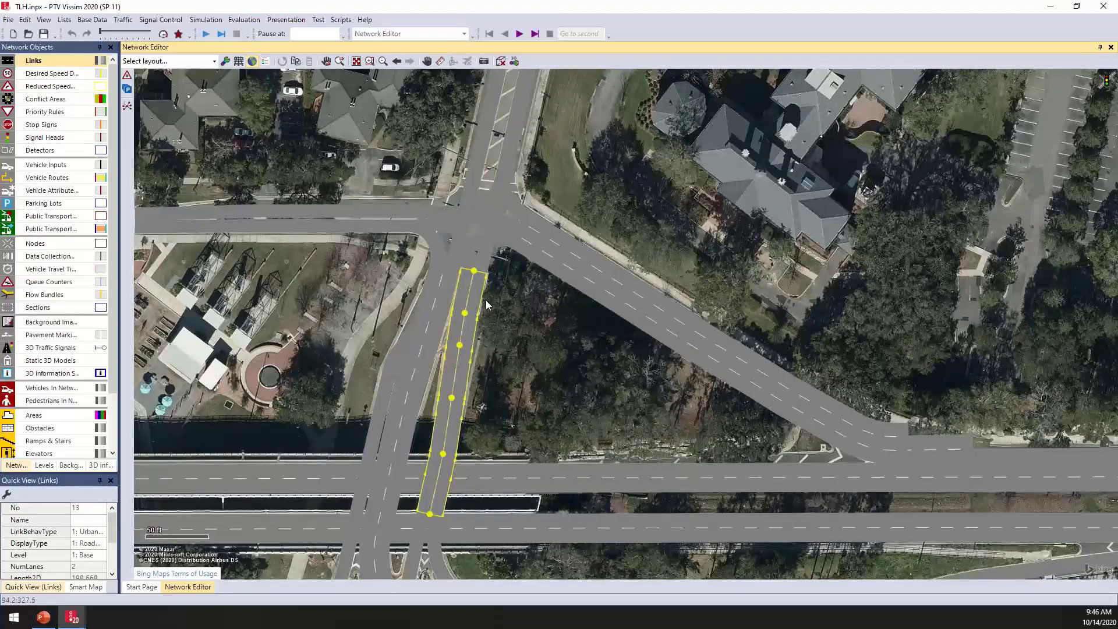
{"action": "left_click", "coordinate": [487, 304]}
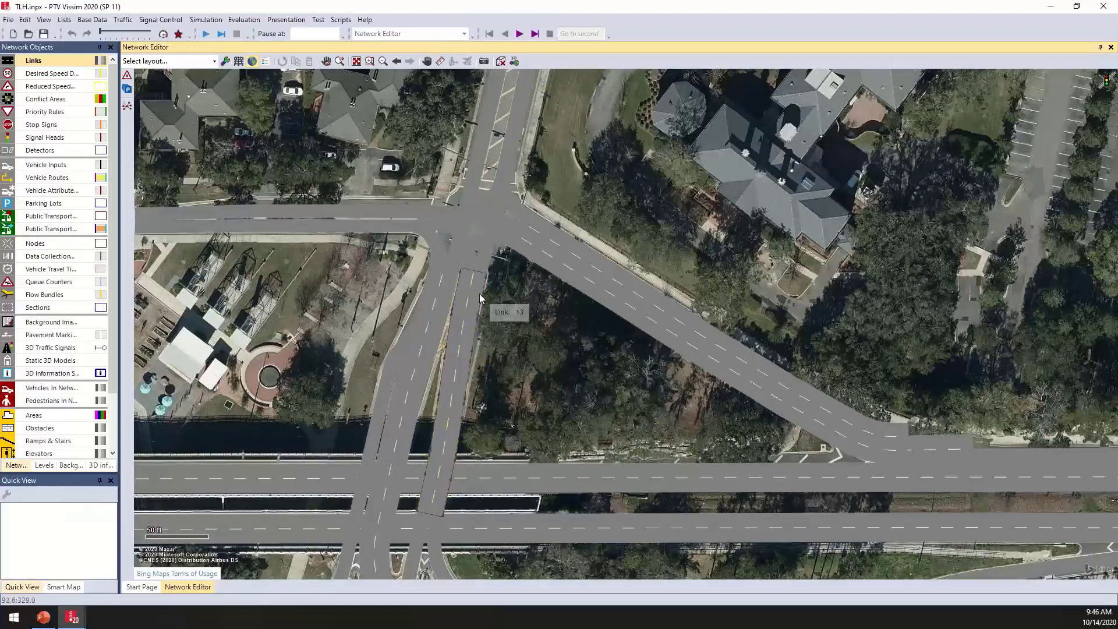
{"action": "left_click", "coordinate": [479, 298]}
{"action": "left_click", "coordinate": [483, 261]}
{"action": "left_click", "coordinate": [483, 259]}
{"action": "left_click", "coordinate": [474, 261]}
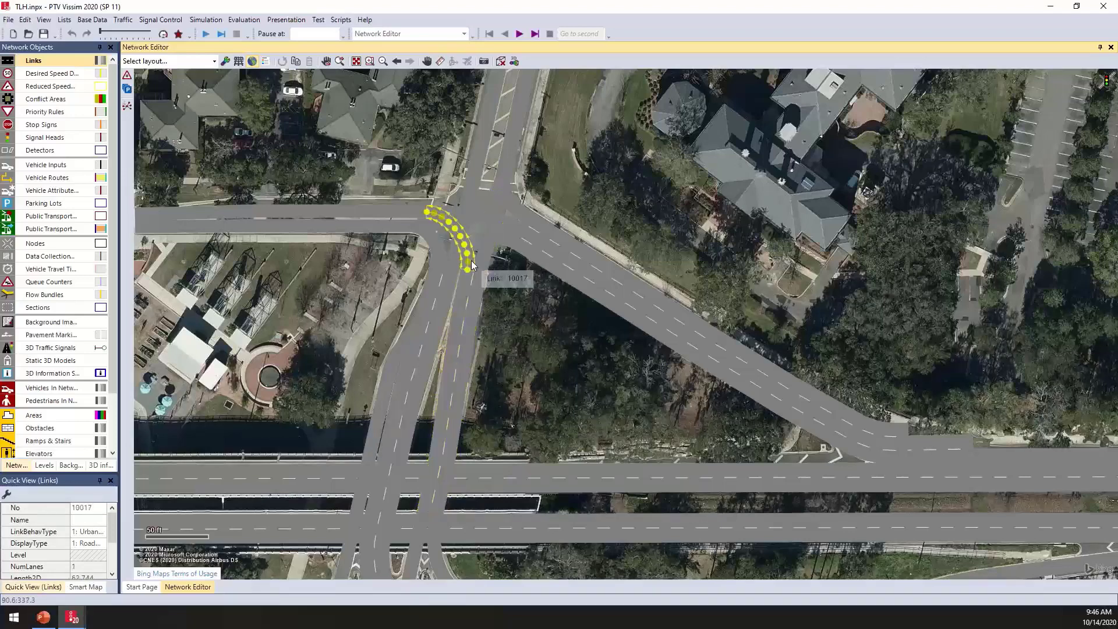
{"action": "left_click", "coordinate": [481, 390]}
- Select link 13 over the bridge again, followed by connector 10017 curving west from its northern end
{"action": "left_click_drag", "start_coordinate": [481, 390], "coordinate": [498, 365]}
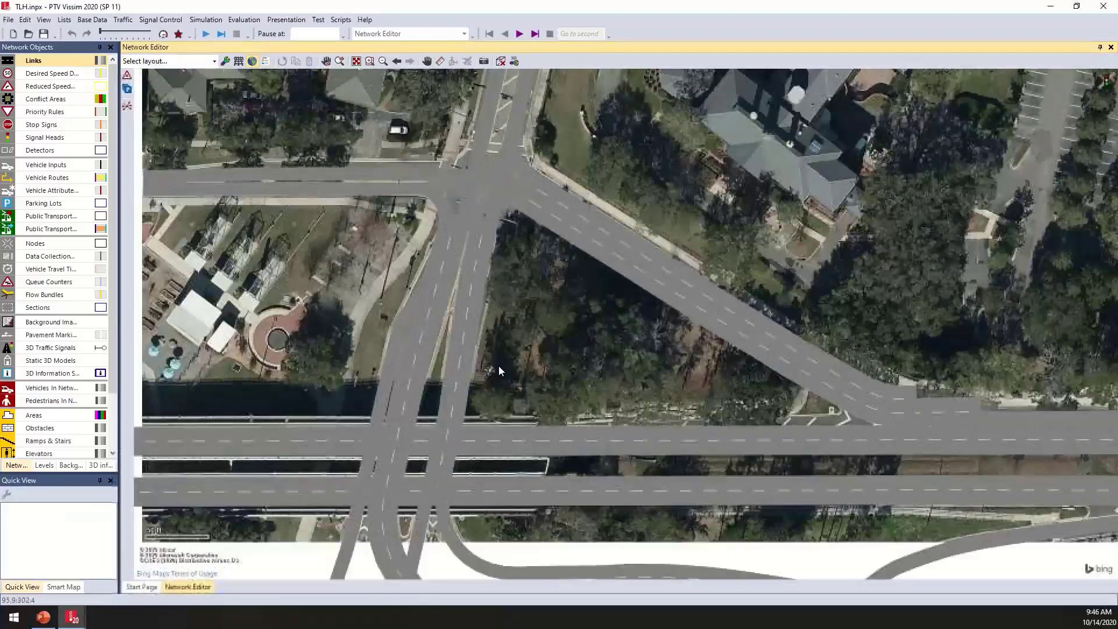
{"action": "left_click", "coordinate": [467, 389]}
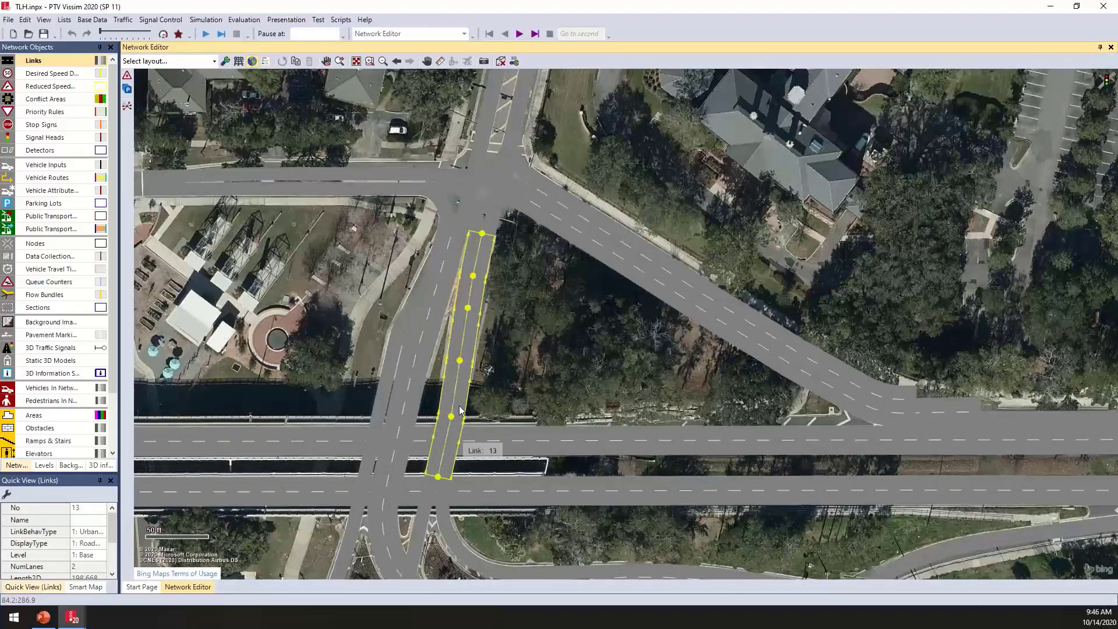
{"action": "left_click", "coordinate": [480, 225]}
{"action": "left_click", "coordinate": [486, 222]}
{"action": "left_click", "coordinate": [477, 226]}
{"action": "left_click_drag", "start_coordinate": [543, 355], "coordinate": [568, 289]}
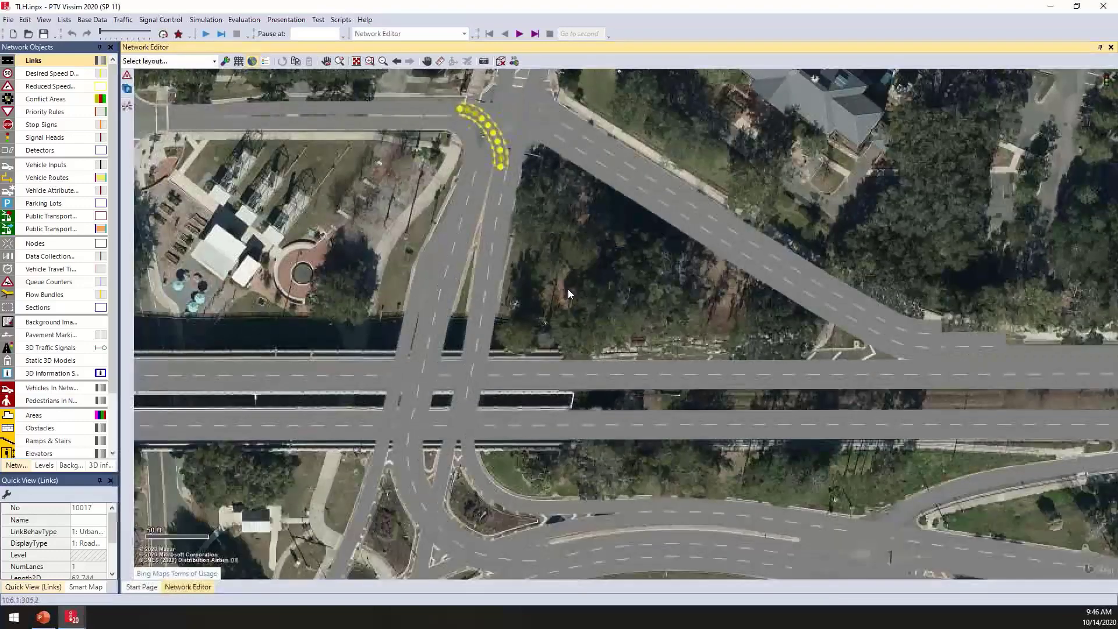
- Select links 8 and 7 together on the southbound road crossing the bridge, and clear the selection
{"action": "left_click", "coordinate": [408, 318]}
{"action": "double_click", "coordinate": [410, 317]}
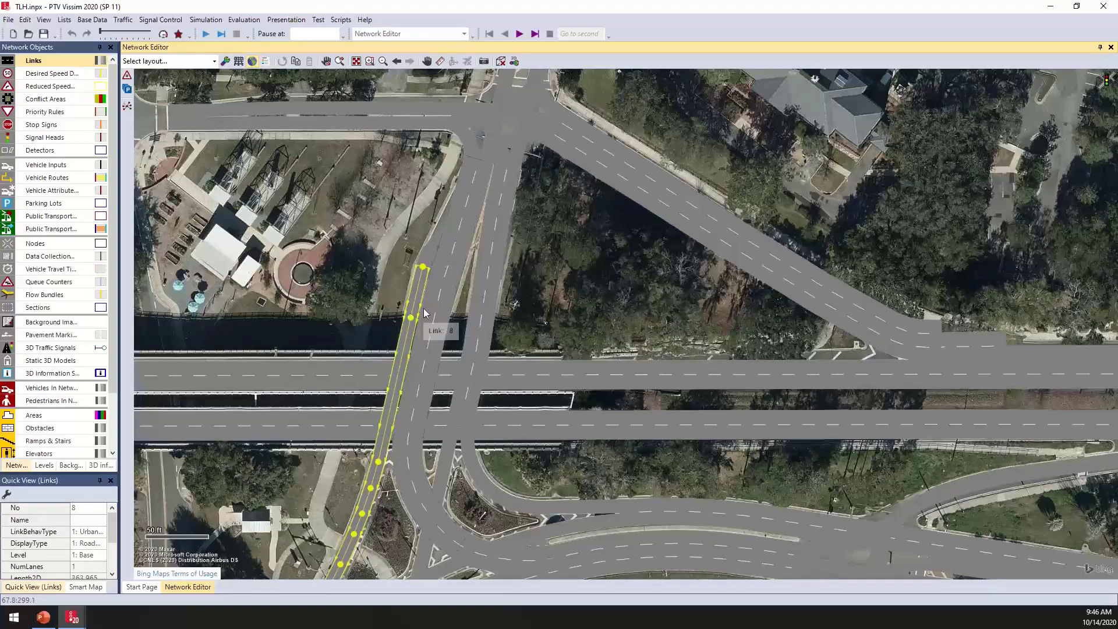
{"action": "left_click", "coordinate": [439, 309], "text": "ctrl"}
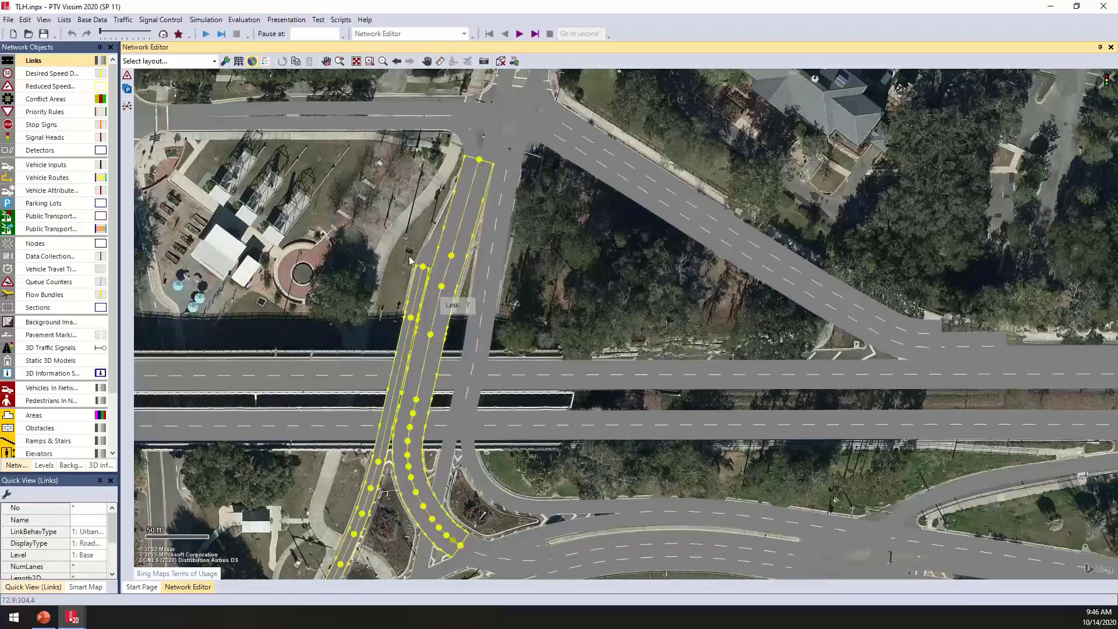
{"action": "left_click", "coordinate": [378, 193]}
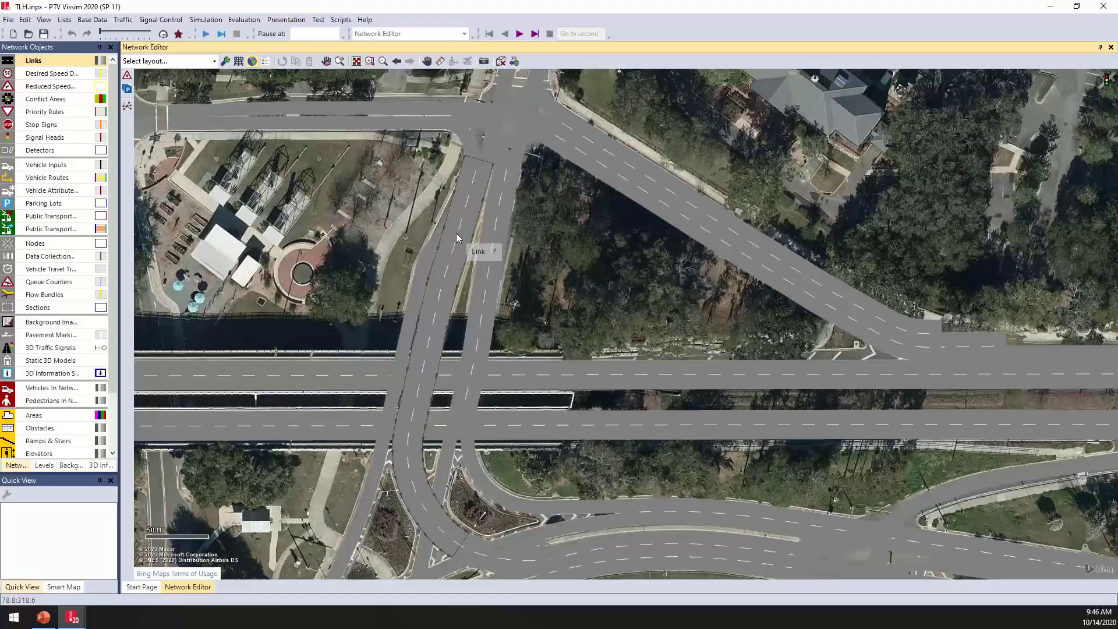
- Return to wireframe display and examine link 8, connector 10032 and link 7 where the right-hand lane branches off
{"action": "key", "text": "ctrl+w"}
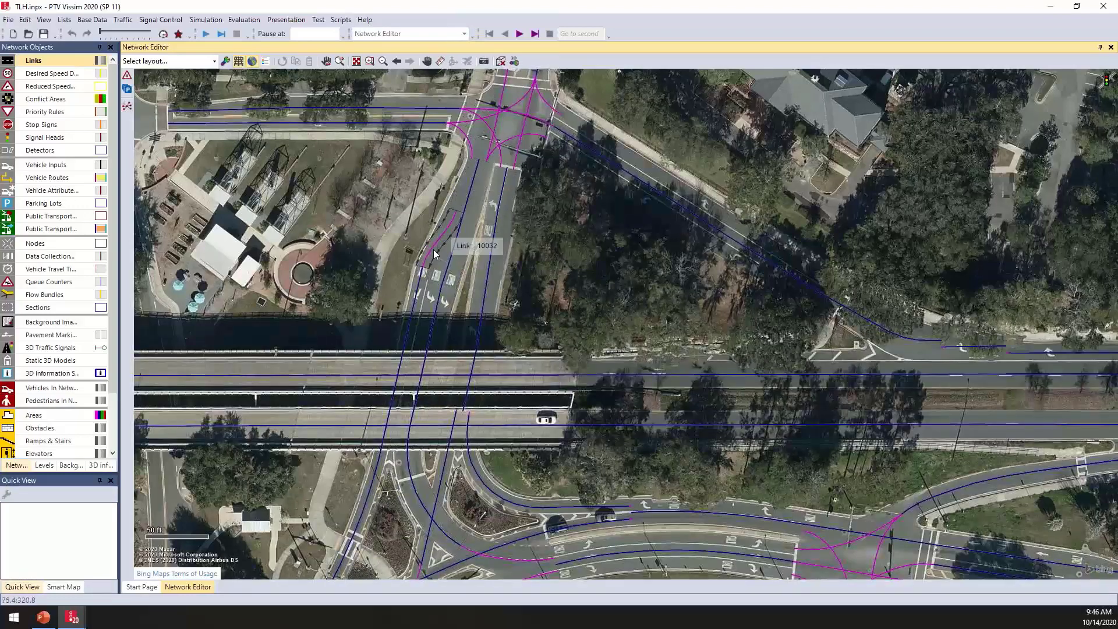
{"action": "left_click", "coordinate": [419, 299]}
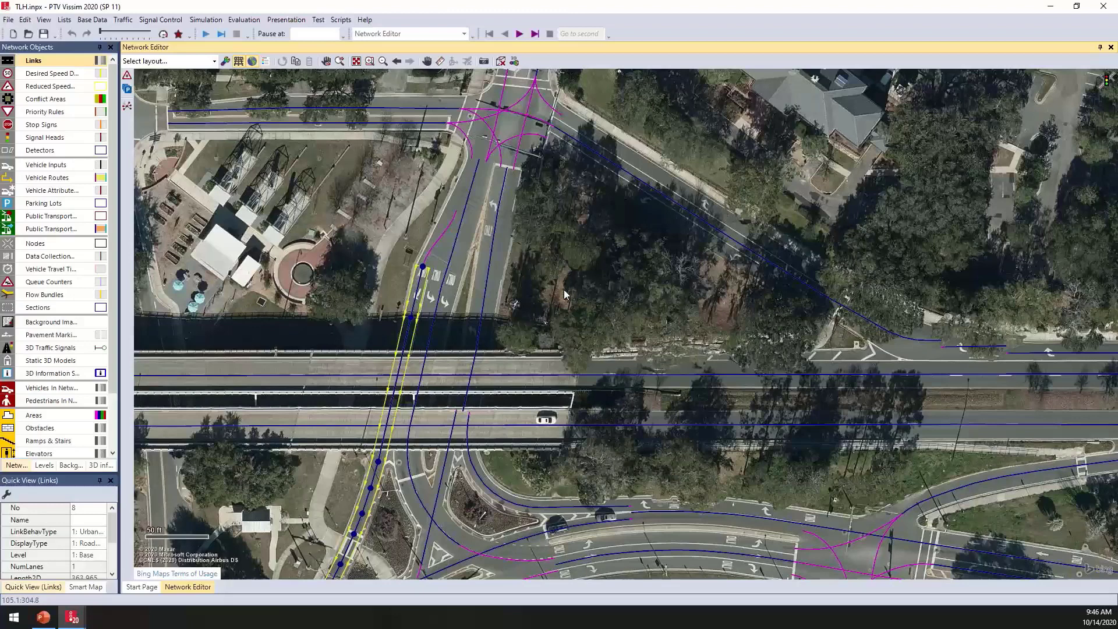
{"action": "left_click", "coordinate": [438, 248]}
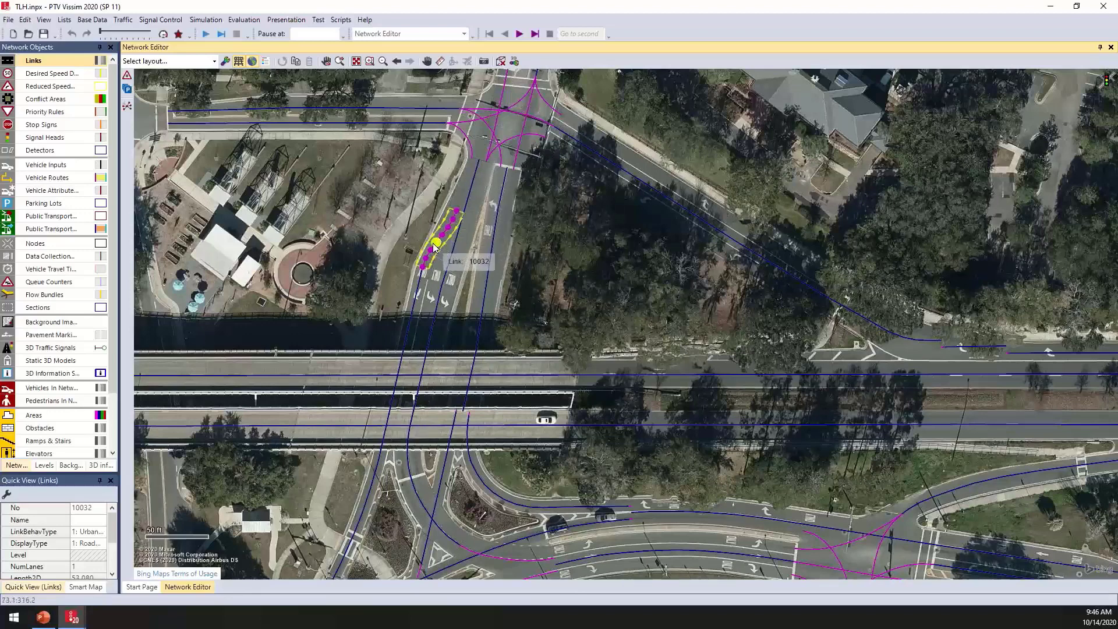
{"action": "left_click", "coordinate": [417, 291]}
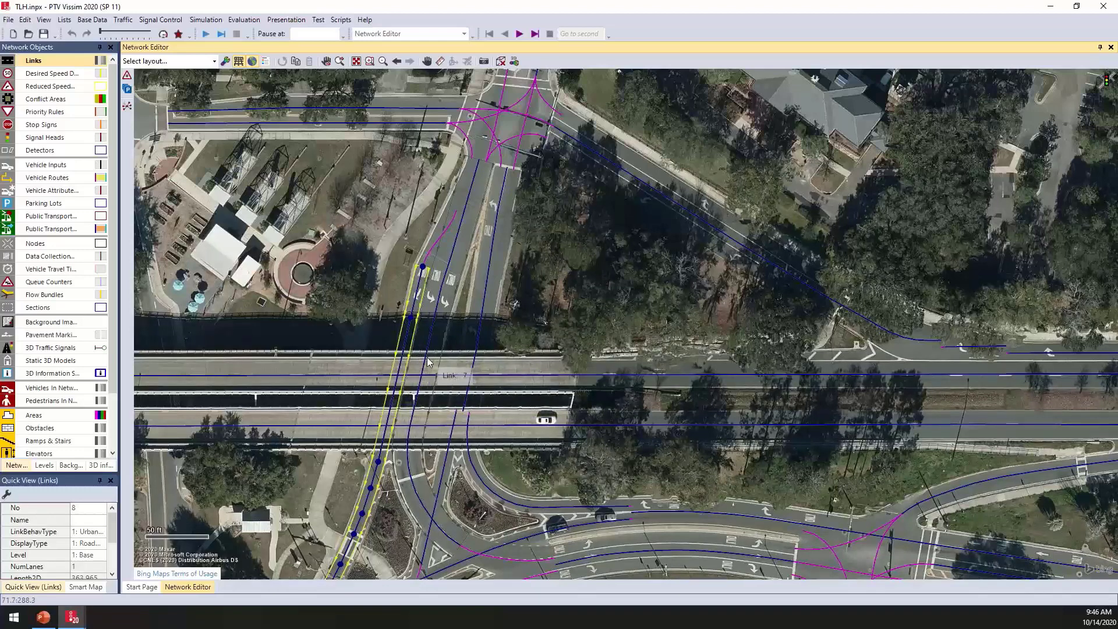
{"action": "left_click", "coordinate": [438, 241]}
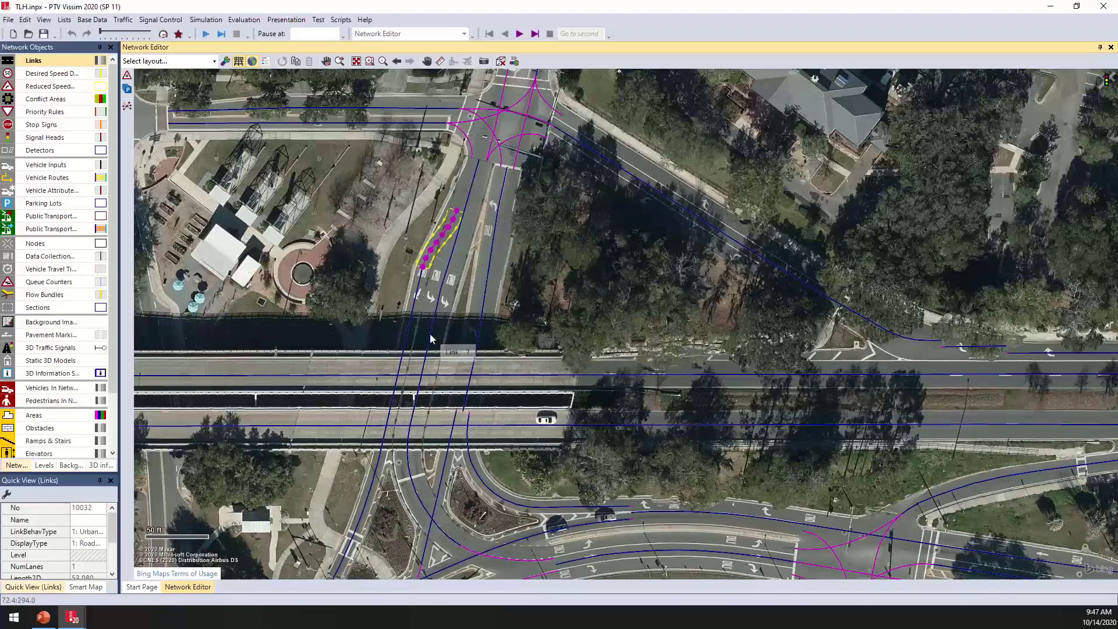
{"action": "left_click", "coordinate": [436, 315]}
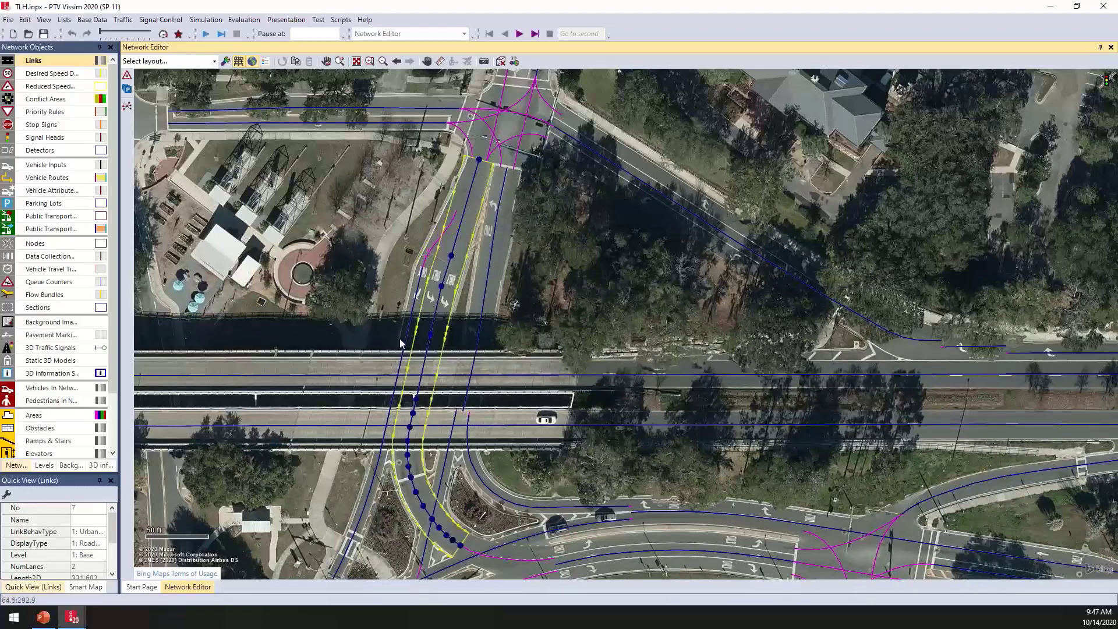
{"action": "left_click", "coordinate": [519, 304]}
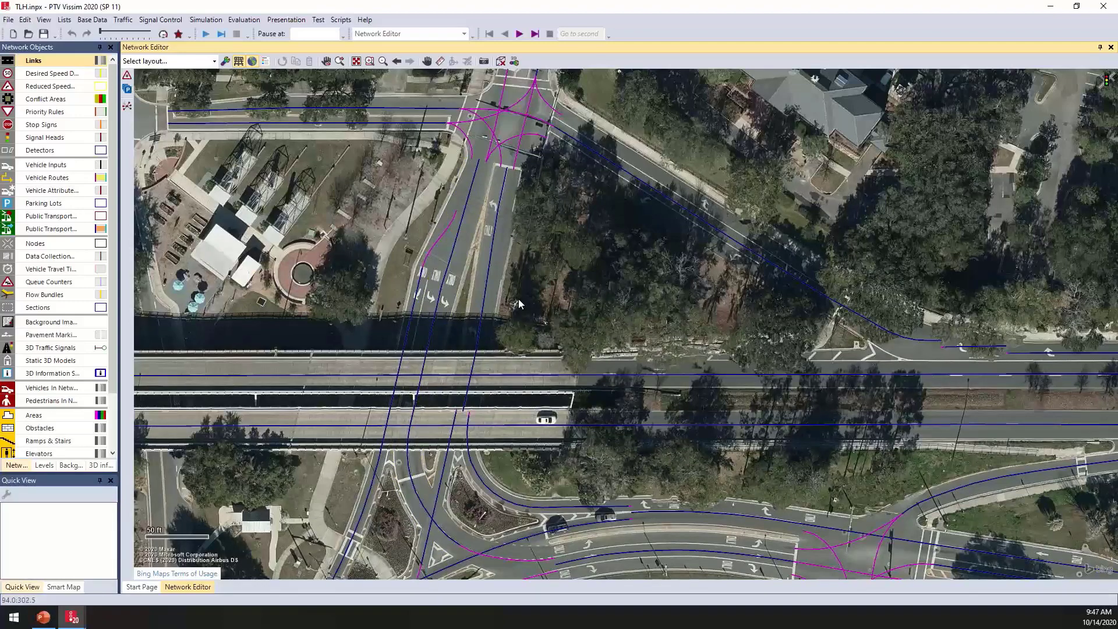
- Compare the solid and wireframe displays around the southern junction, and select link 7 where it curves off the bridge
{"action": "key", "text": "ctrl+a"}
{"action": "left_click_drag", "start_coordinate": [558, 314], "coordinate": [547, 163]}
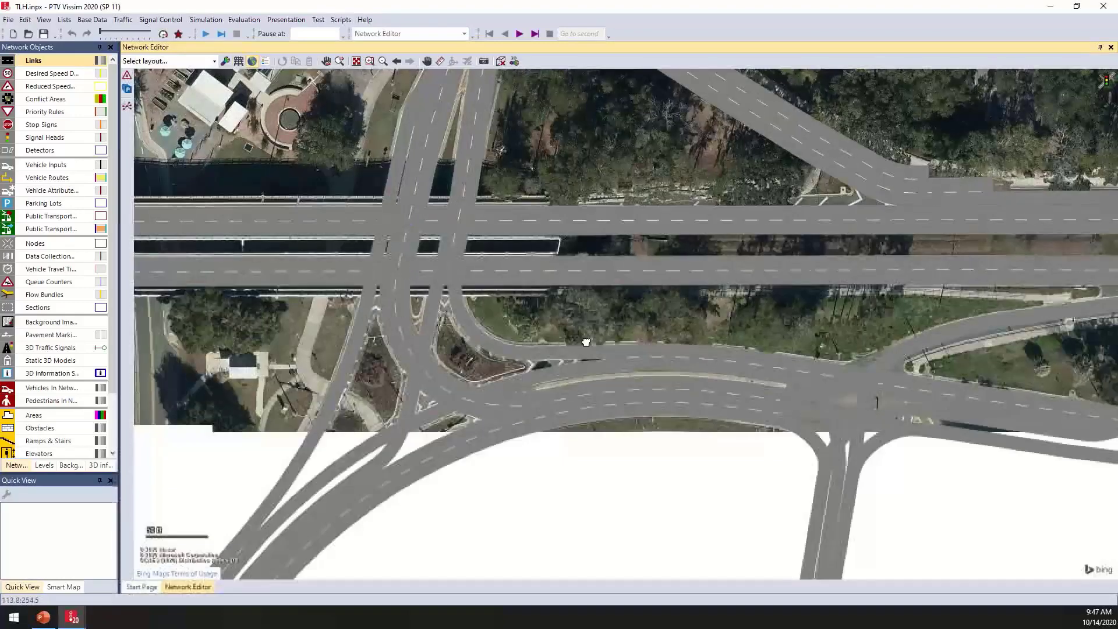
{"action": "left_click_drag", "start_coordinate": [587, 342], "coordinate": [509, 223]}
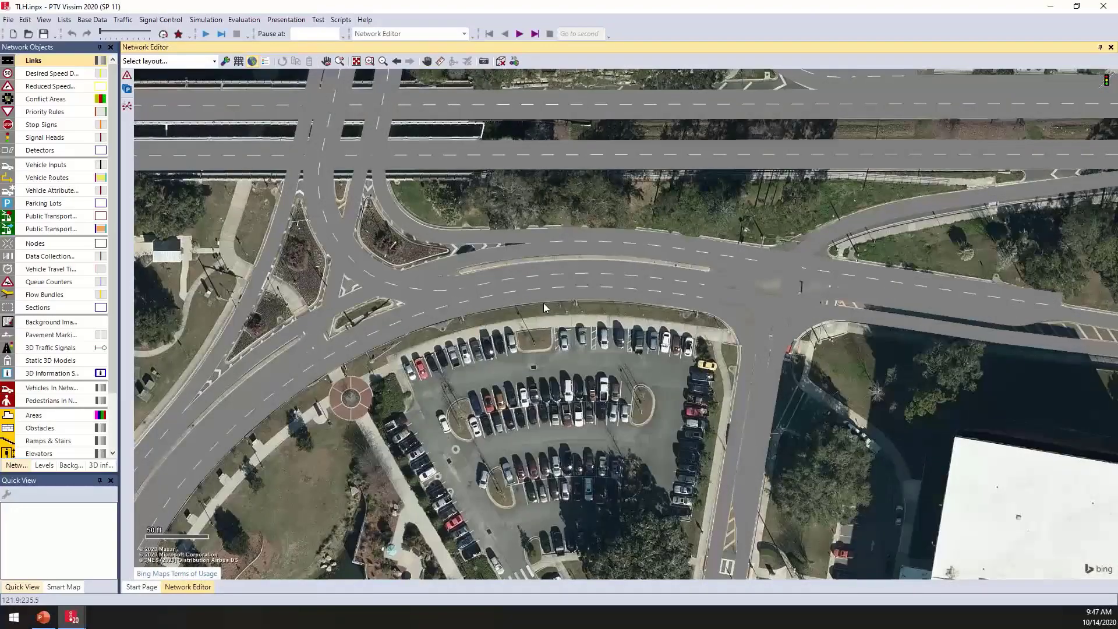
{"action": "scroll", "coordinate": [543, 303], "scroll_direction": "down", "scroll_amount": 2}
{"action": "key", "text": "ctrl+a"}
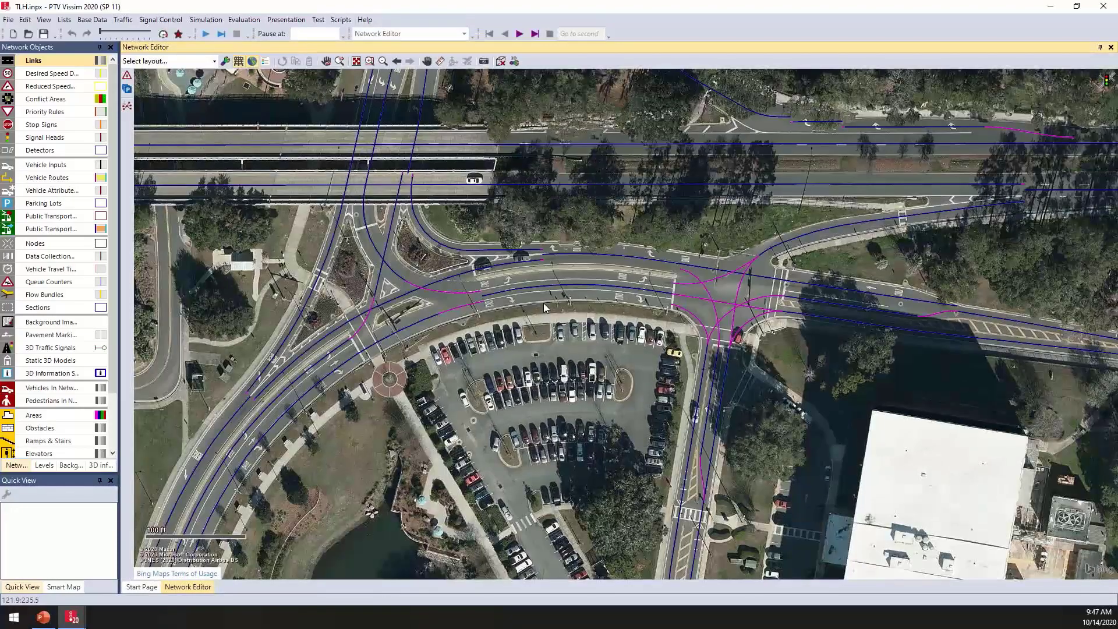
{"action": "scroll", "coordinate": [543, 303], "scroll_direction": "up", "scroll_amount": 1}
{"action": "left_click", "coordinate": [315, 197]}
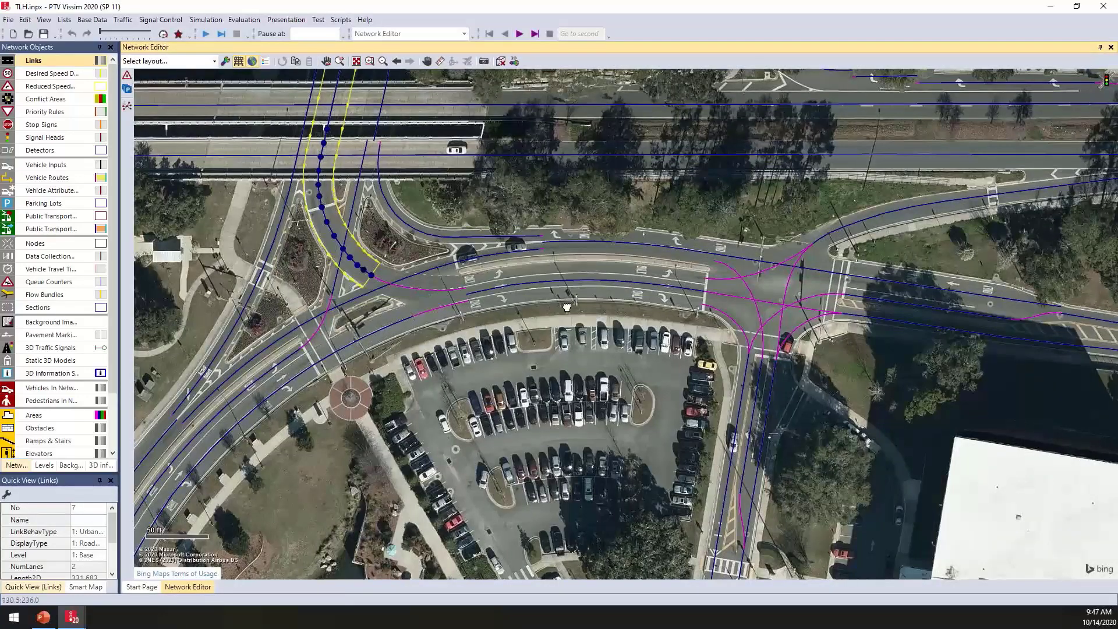
- Examine the three-lane link 4 and its incoming connector 10003 with wireframe display turned off
{"action": "left_click_drag", "start_coordinate": [567, 307], "coordinate": [498, 325]}
{"action": "left_click", "coordinate": [498, 325]}
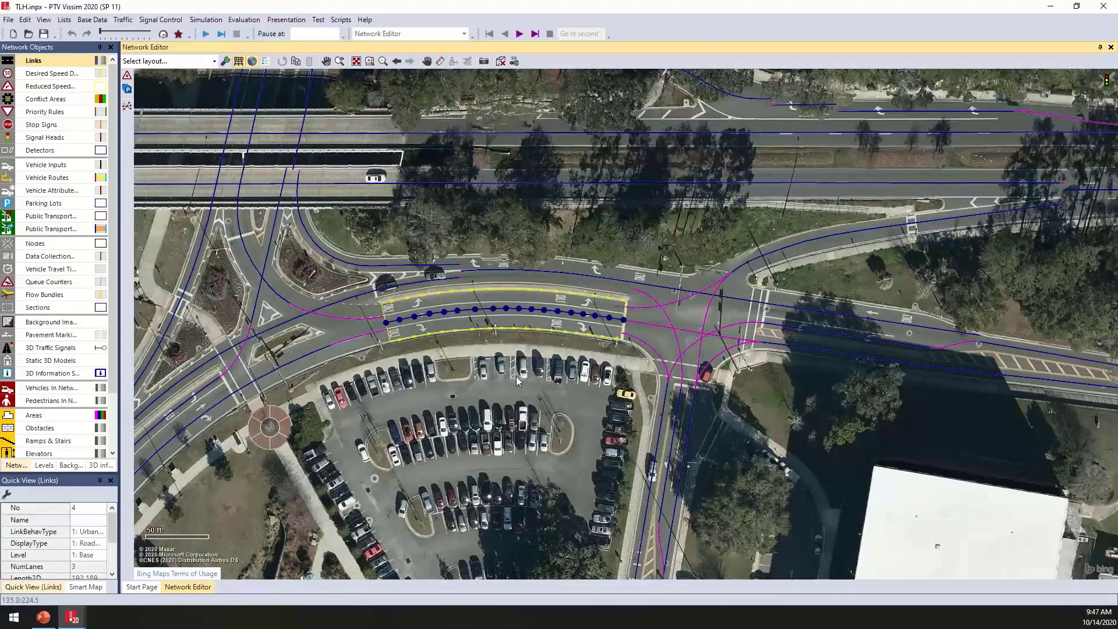
{"action": "key", "text": "ctrl+a"}
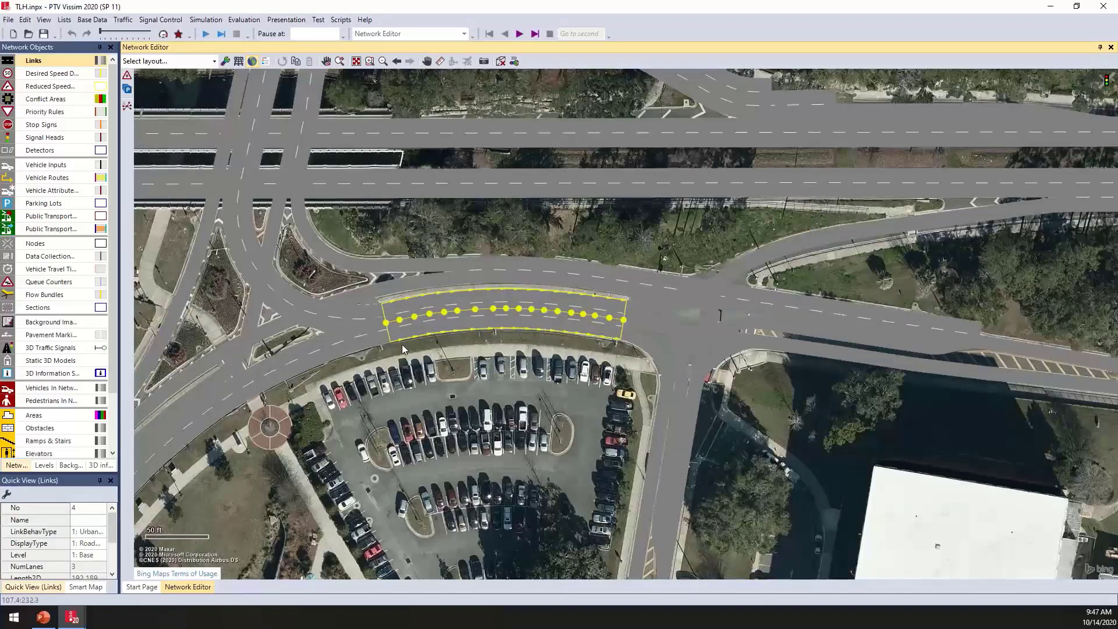
{"action": "left_click", "coordinate": [365, 319]}
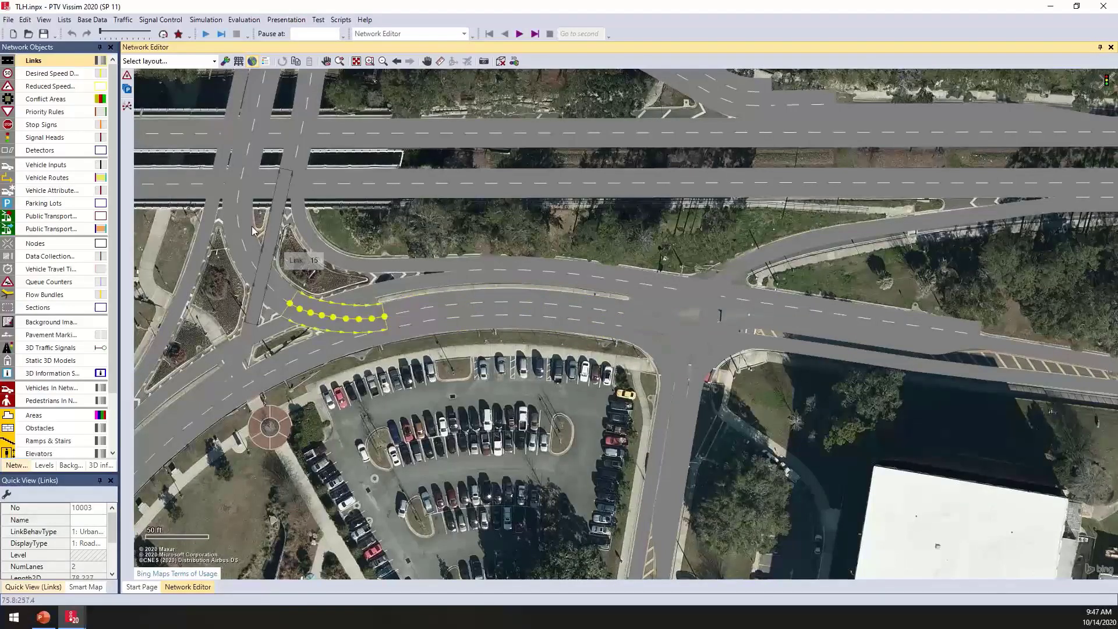
{"action": "left_click", "coordinate": [453, 314]}
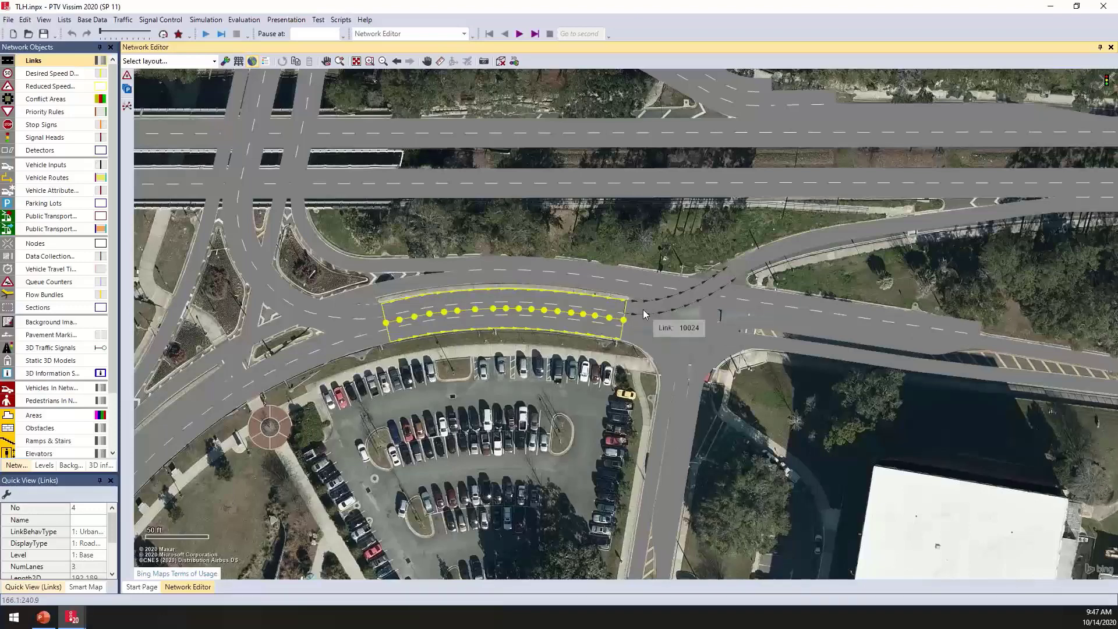
- Select the three connectors leaving the eastern end of link 4 together and view them within the wider network
{"action": "left_click", "coordinate": [643, 310]}
{"action": "left_click", "coordinate": [649, 336], "text": "ctrl"}
{"action": "left_click", "coordinate": [645, 345], "text": "ctrl"}
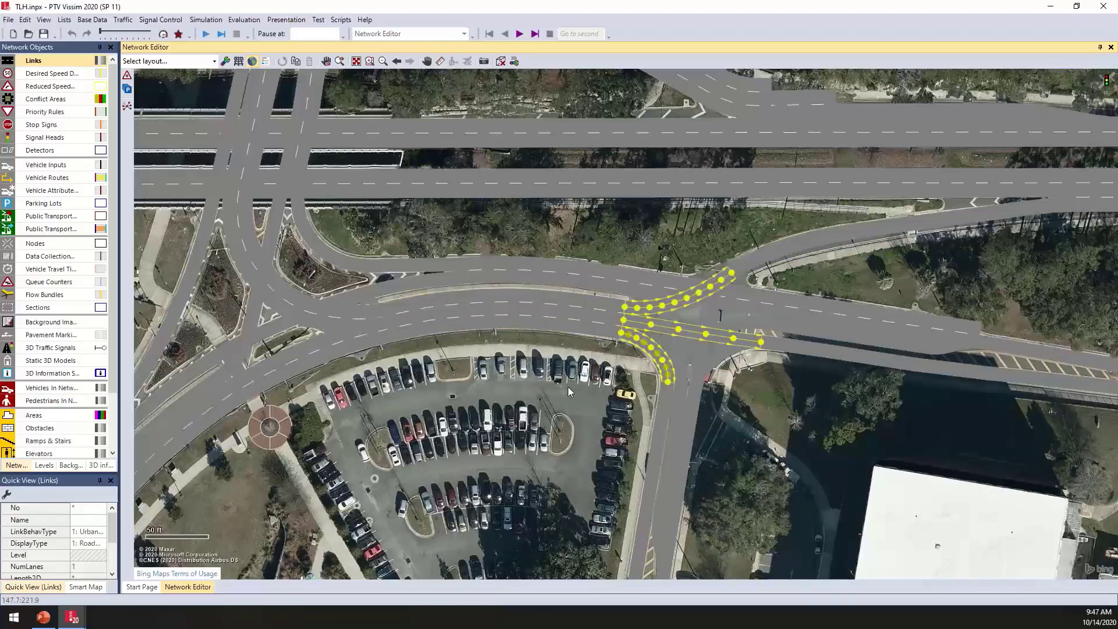
{"action": "scroll", "coordinate": [567, 387], "scroll_direction": "down", "scroll_amount": 2}
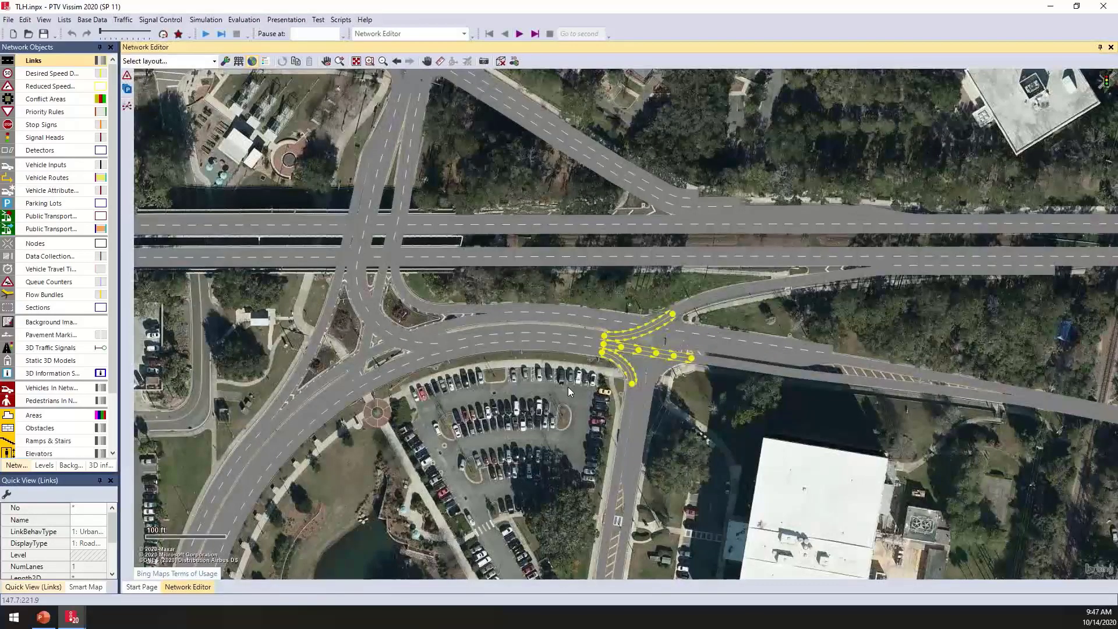
{"action": "scroll", "coordinate": [568, 387], "scroll_direction": "down", "scroll_amount": 1}
{"action": "left_click_drag", "start_coordinate": [934, 368], "coordinate": [791, 400]}
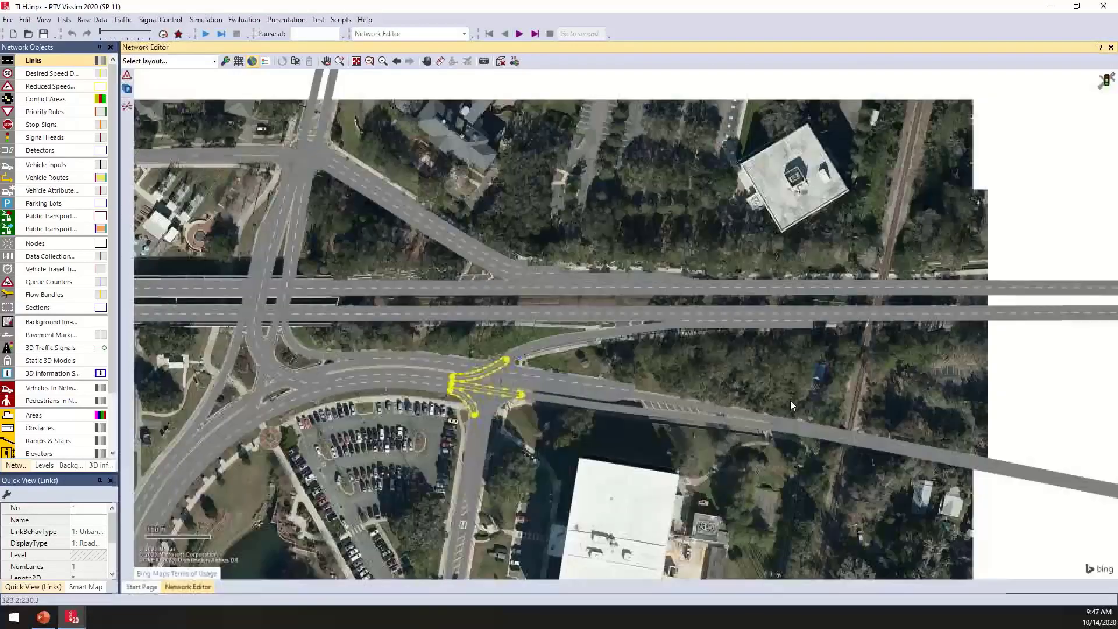
- Examine the main road east of the selected connectors, selecting link 23 and the curved on-ramp link 27
{"action": "left_click_drag", "start_coordinate": [850, 362], "coordinate": [660, 394]}
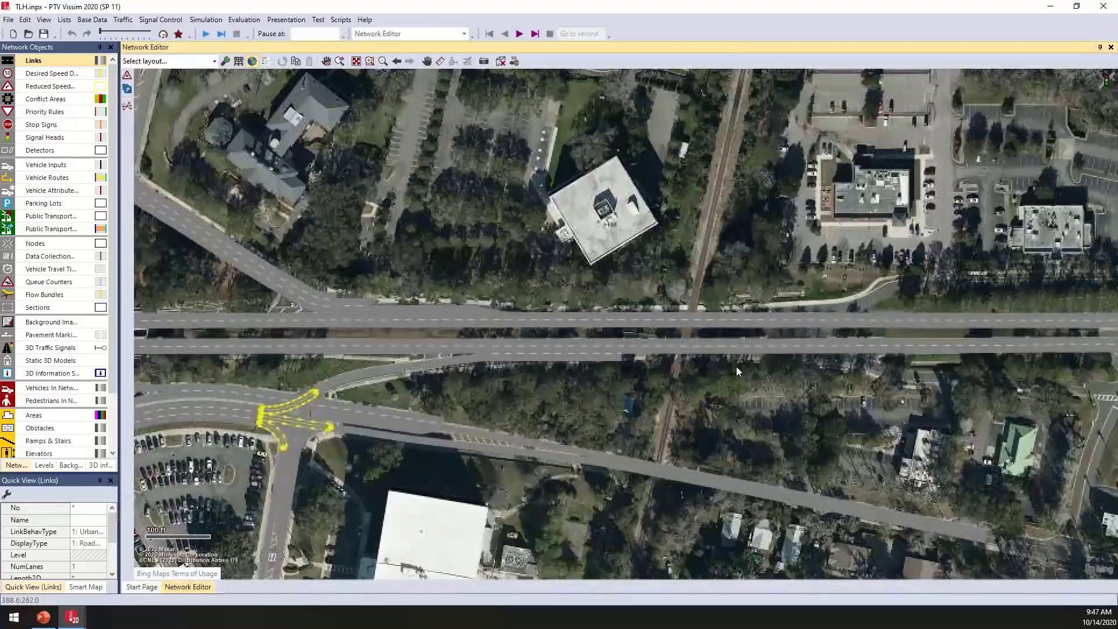
{"action": "scroll", "coordinate": [488, 383], "scroll_direction": "up", "scroll_amount": 1}
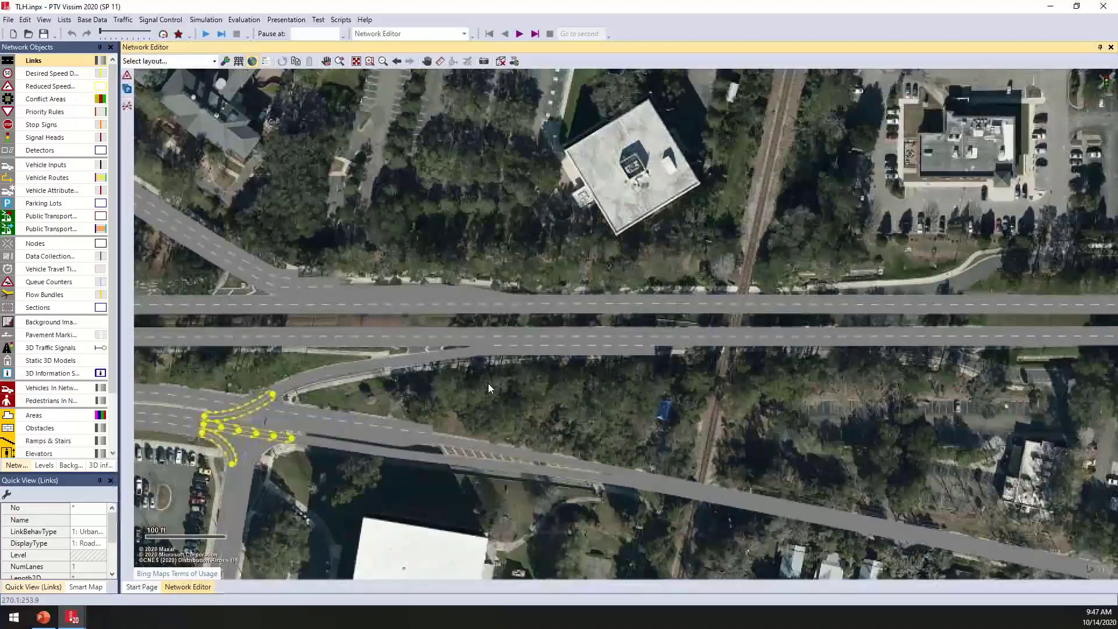
{"action": "scroll", "coordinate": [488, 383], "scroll_direction": "up", "scroll_amount": 1}
{"action": "left_click_drag", "start_coordinate": [489, 383], "coordinate": [516, 424]}
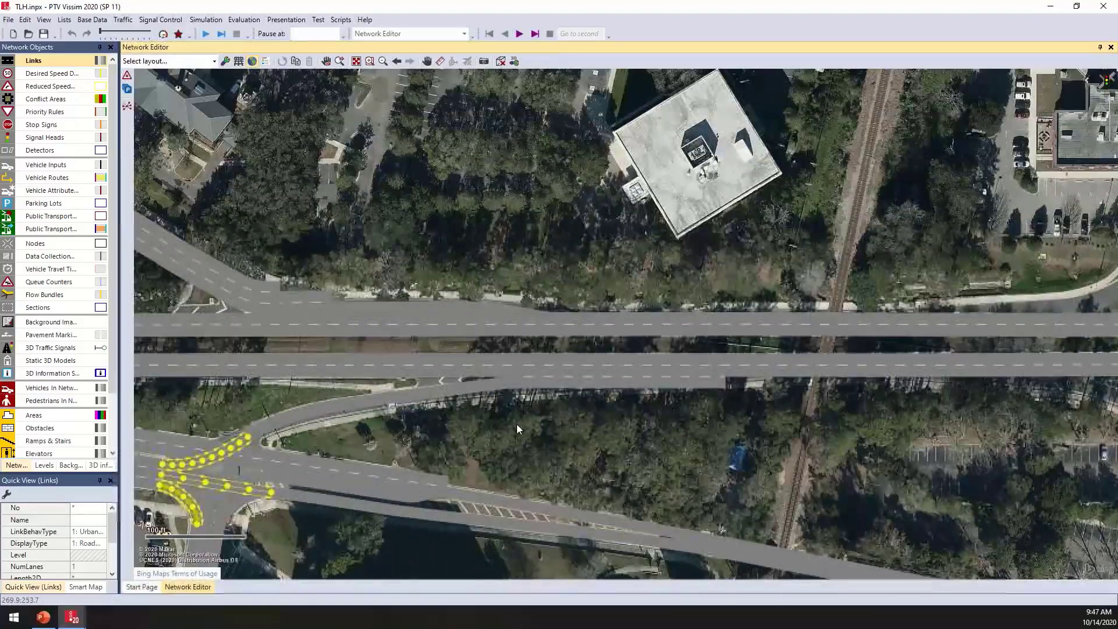
{"action": "left_click", "coordinate": [481, 333]}
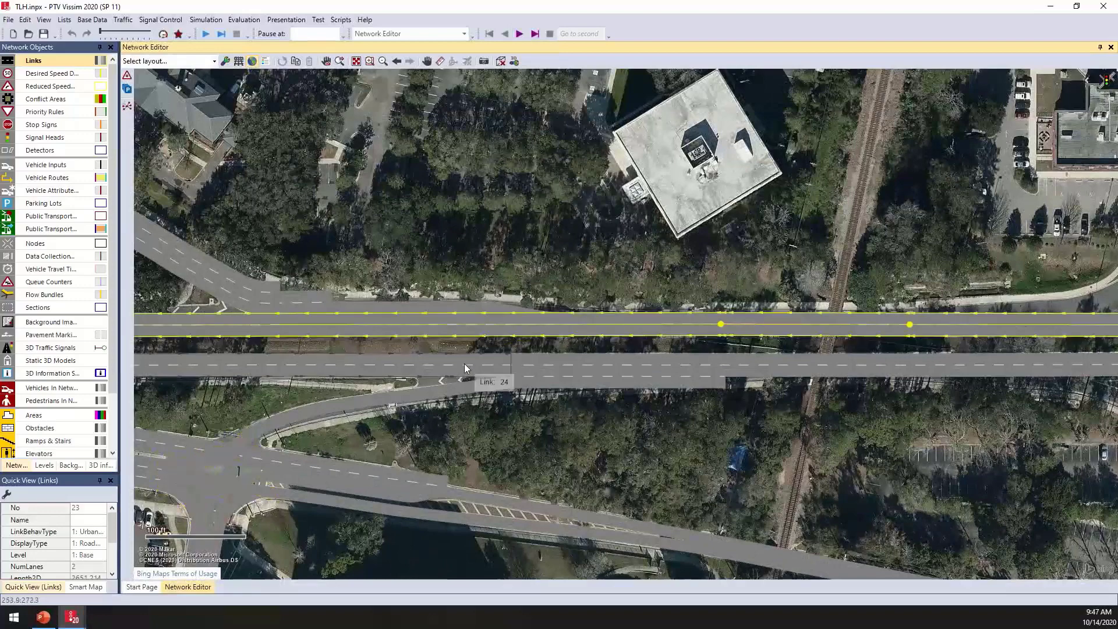
{"action": "left_click", "coordinate": [408, 397]}
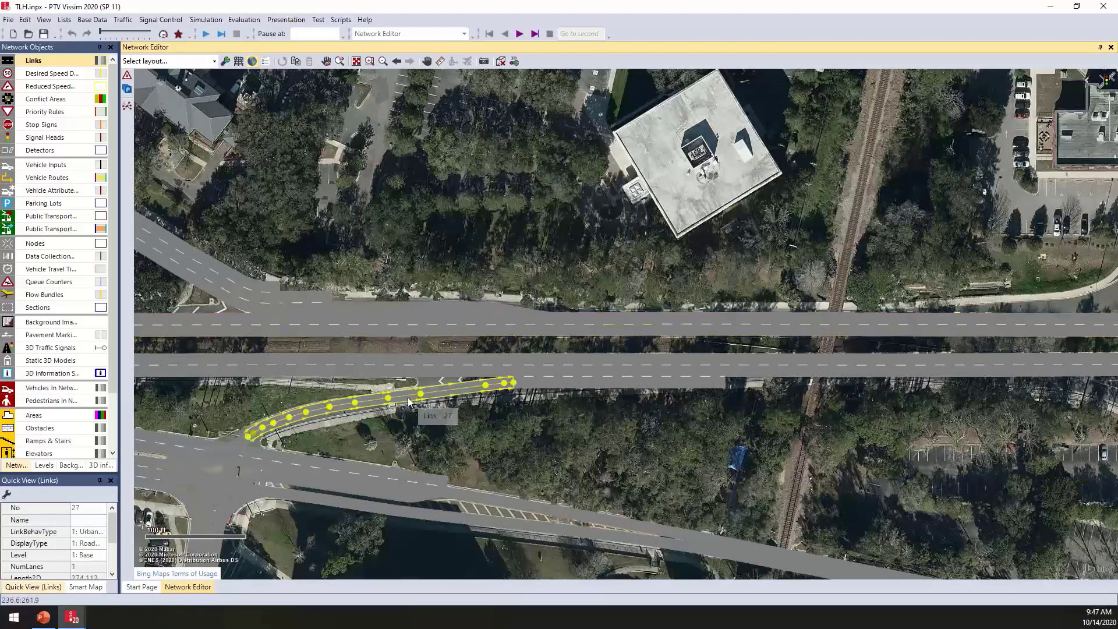
- Select link 25, where the on-ramp joins the main road, and compare its wireframe and solid displays
{"action": "key", "text": "ctrl+a"}
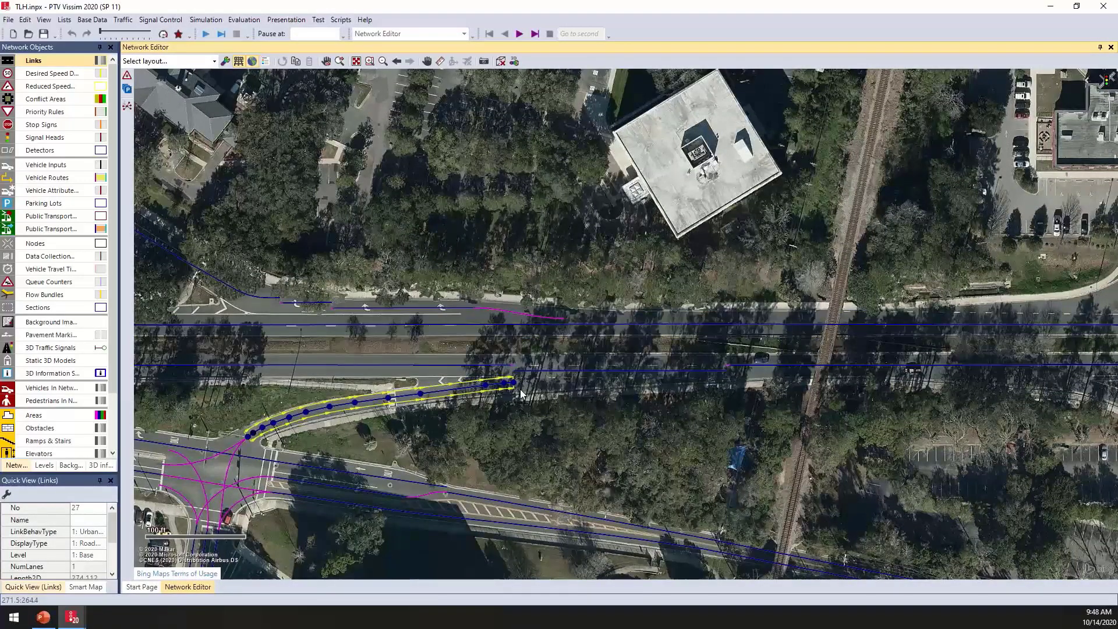
{"action": "left_click", "coordinate": [550, 369]}
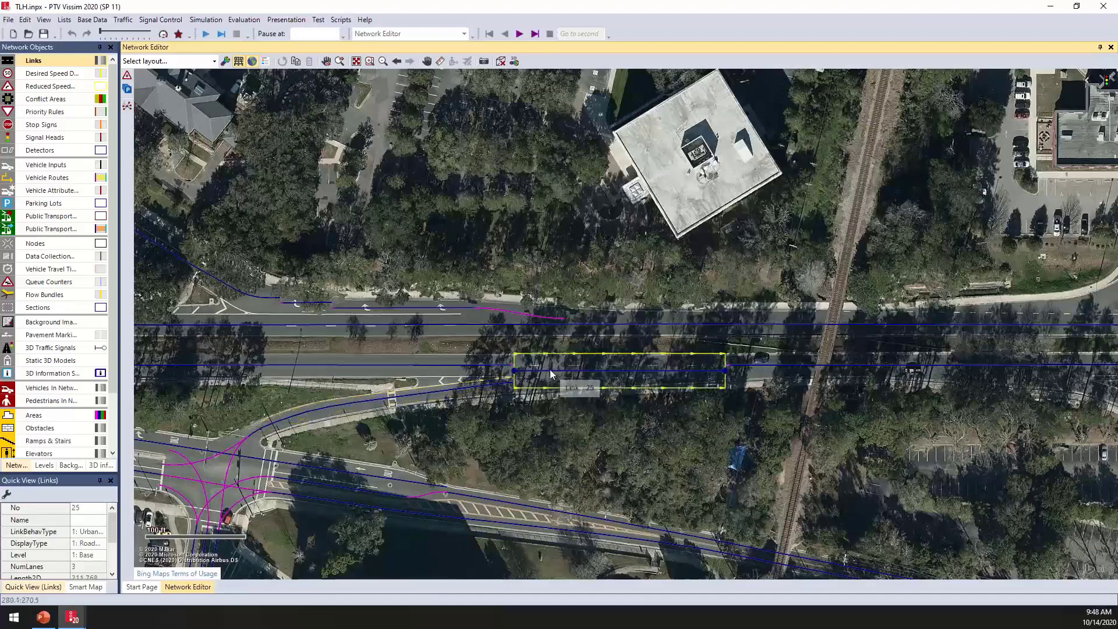
{"action": "scroll", "coordinate": [550, 369], "scroll_direction": "up", "scroll_amount": 3}
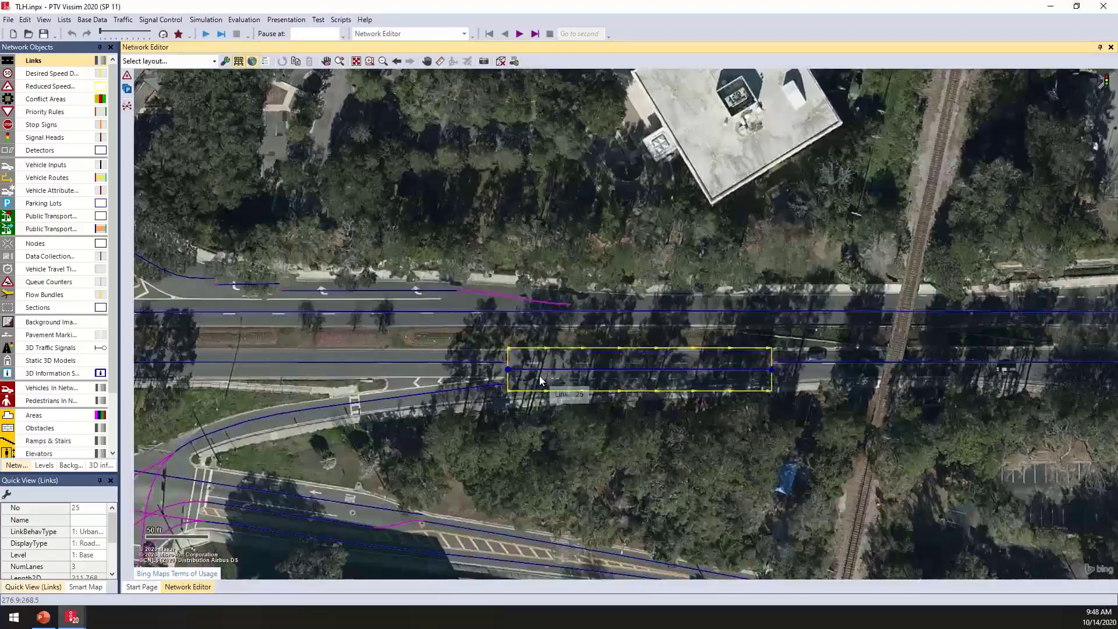
{"action": "key", "text": "ctrl+a"}
{"action": "scroll", "coordinate": [540, 376], "scroll_direction": "up", "scroll_amount": 1}
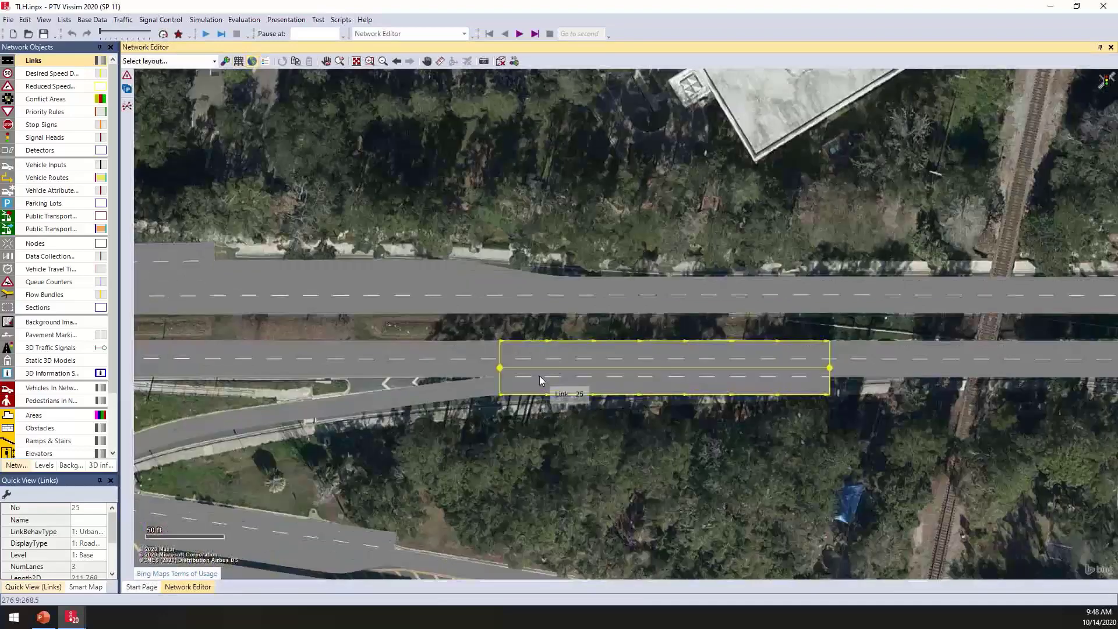
- Examine link 24 and on-ramp link 27 where they meet link 25, with wireframe display turned on
{"action": "left_click", "coordinate": [431, 362]}
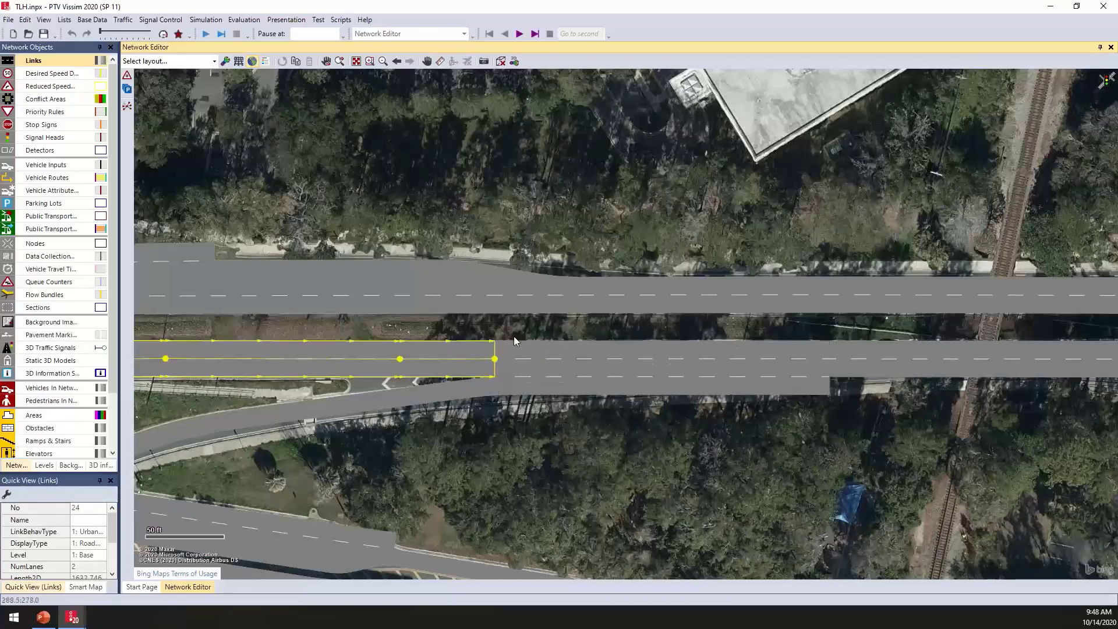
{"action": "key", "text": "ctrl+a"}
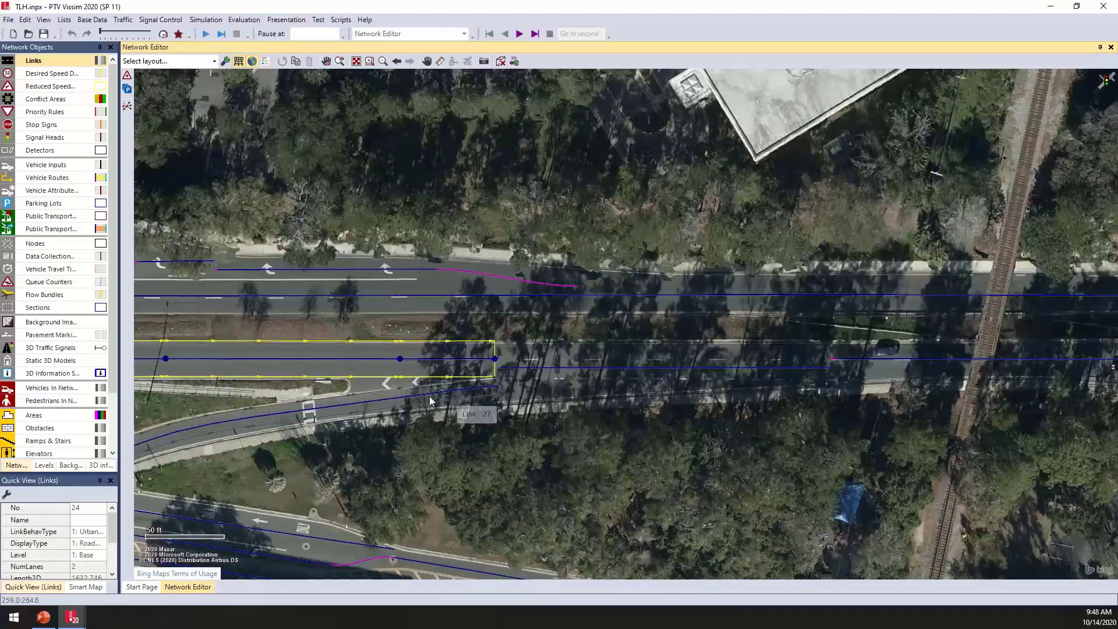
{"action": "left_click", "coordinate": [284, 419]}
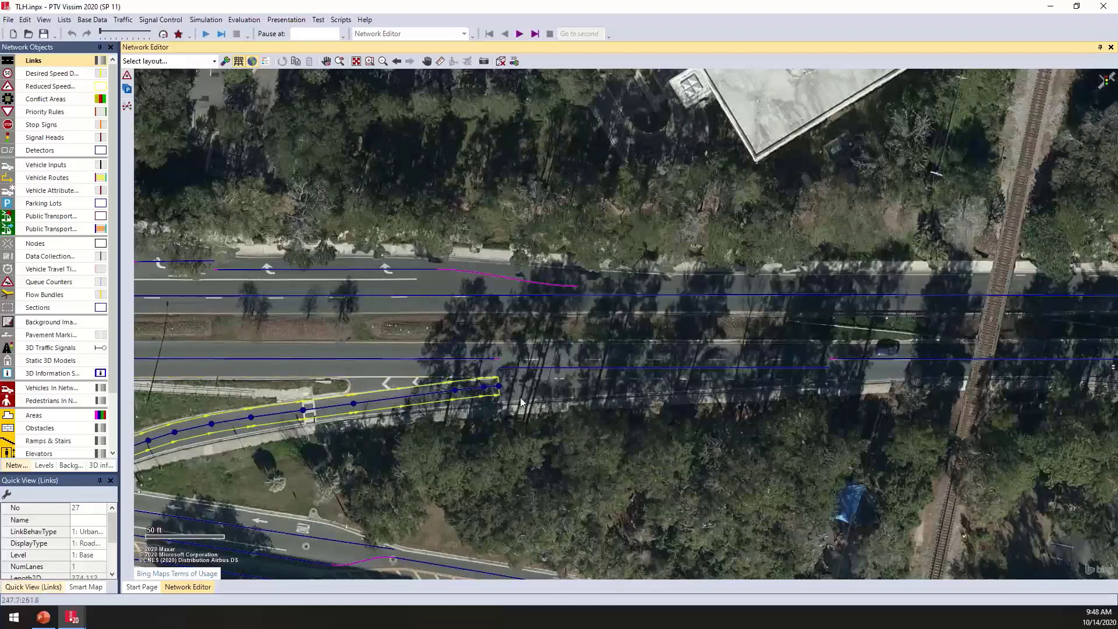
- Hide the background map and examine the short connector 10023 joining the on-ramp to link 25, as well as link 25 itself
{"action": "left_click", "coordinate": [249, 62]}
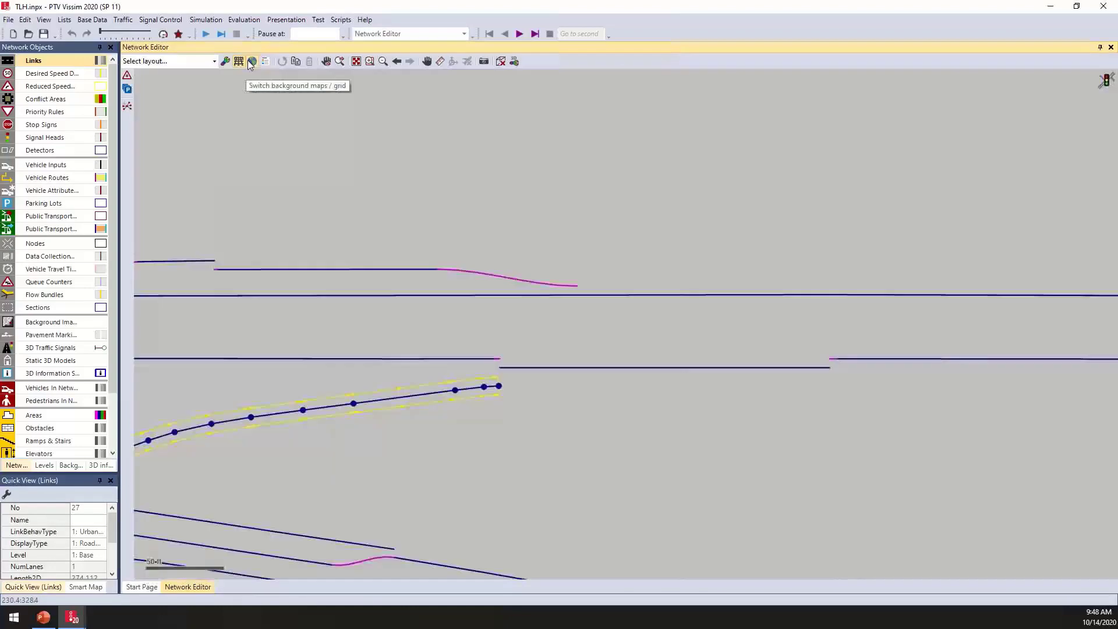
{"action": "left_click", "coordinate": [508, 410]}
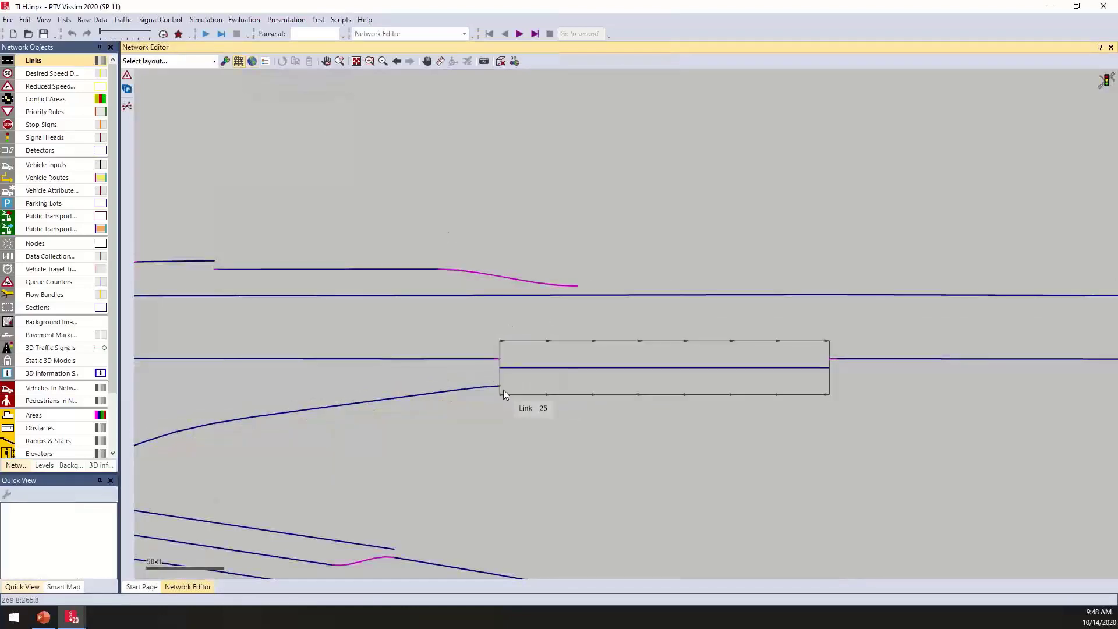
{"action": "left_click", "coordinate": [501, 392]}
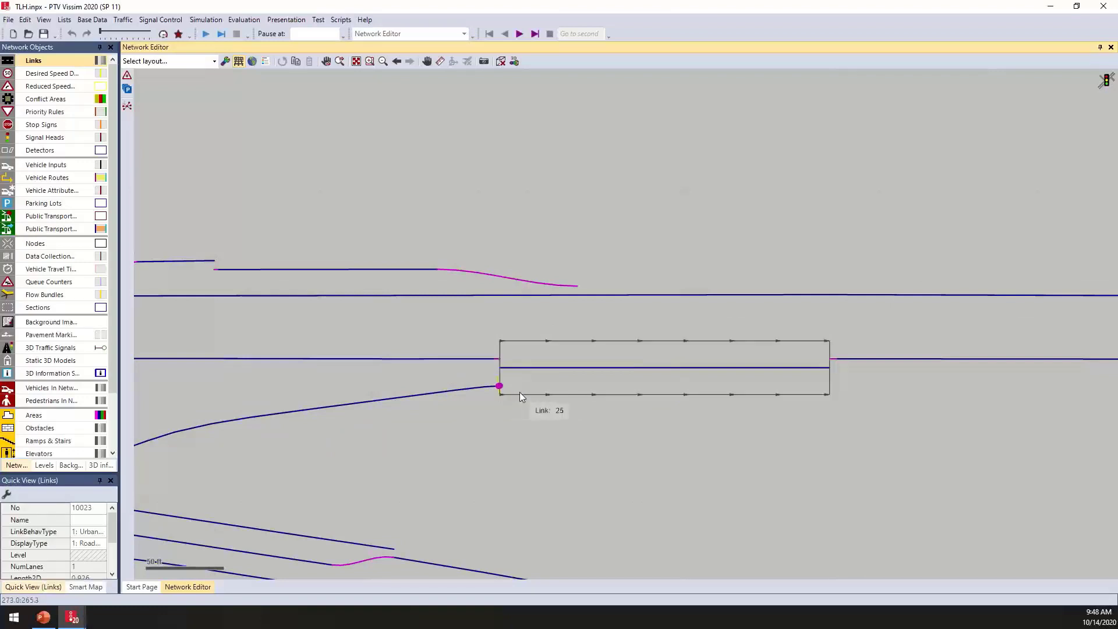
{"action": "left_click", "coordinate": [610, 387]}
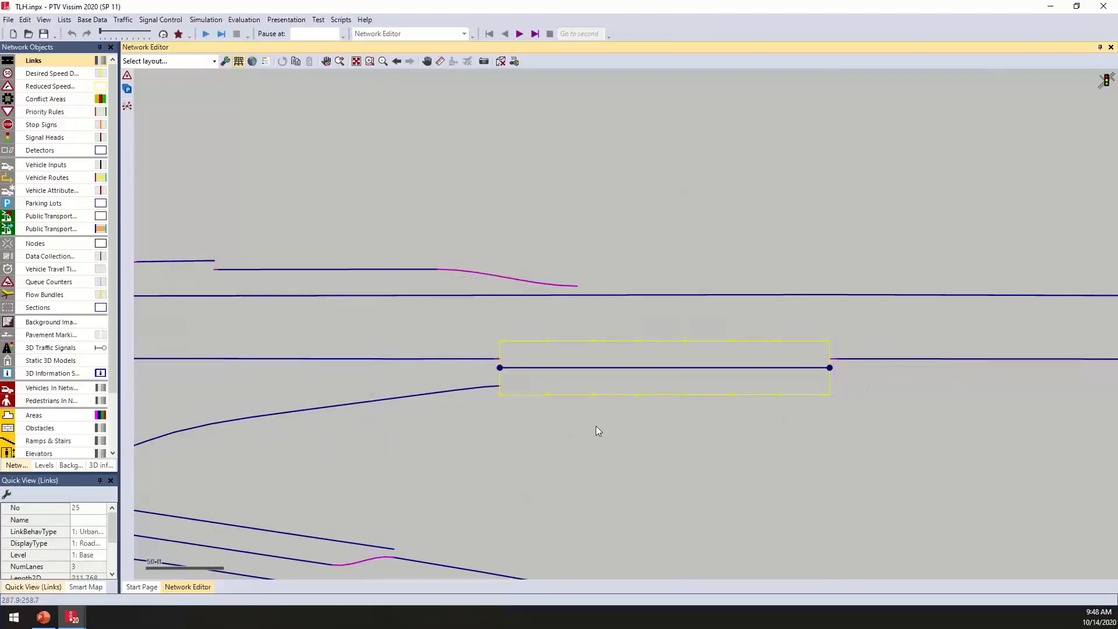
- Return to solid display and select link 26, which continues the main road east of link 25
{"action": "key", "text": "ctrl+w"}
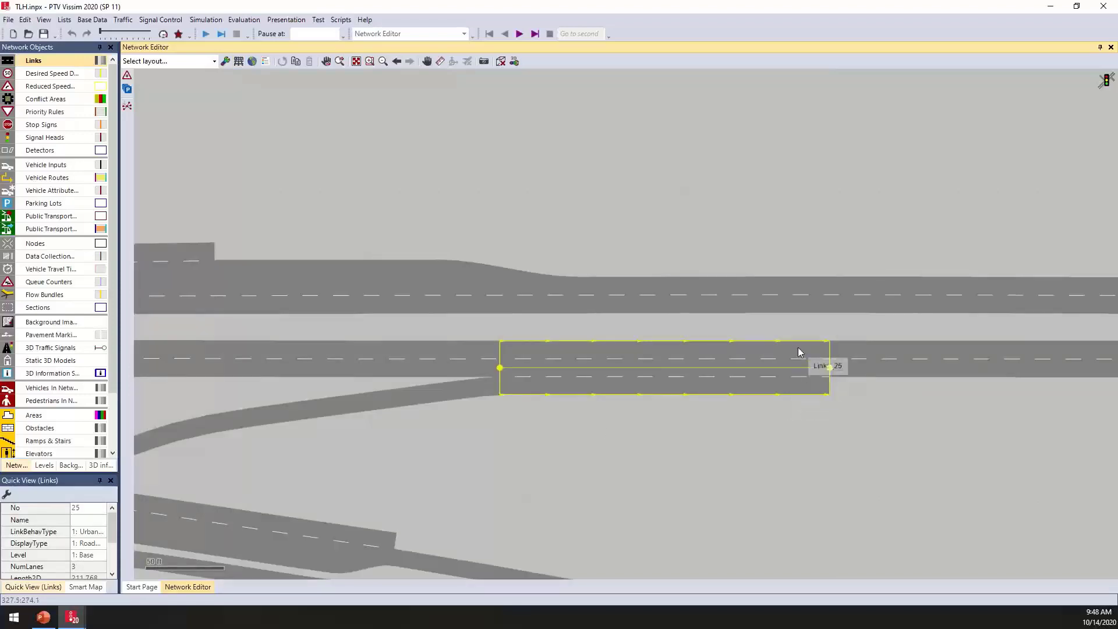
{"action": "left_click", "coordinate": [920, 360]}
{"action": "scroll", "coordinate": [643, 406], "scroll_direction": "down", "scroll_amount": 1}
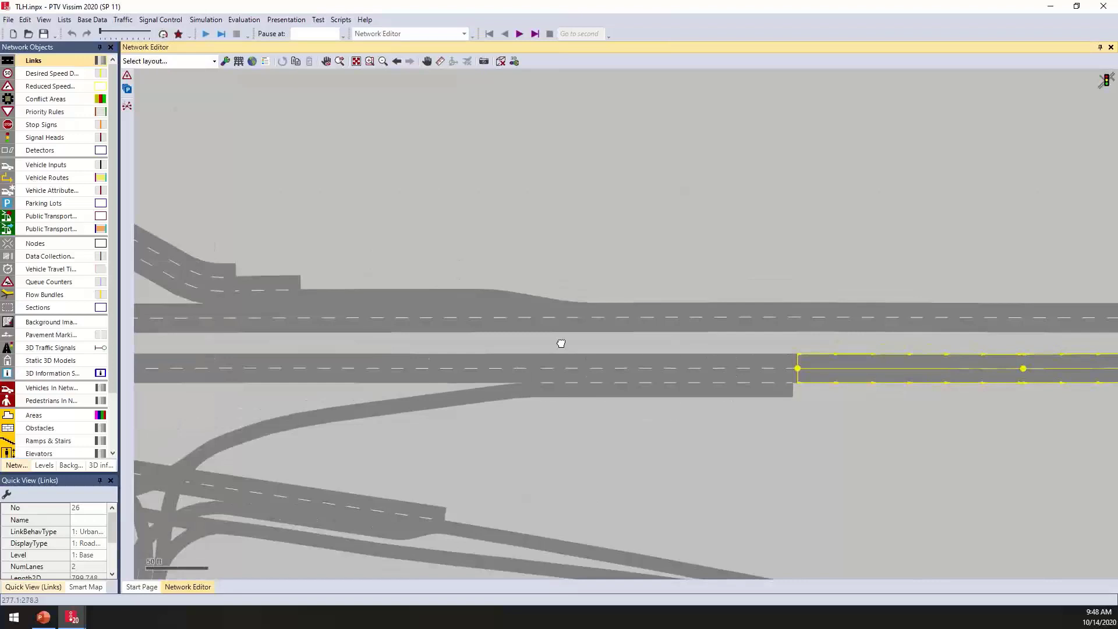
{"action": "left_click_drag", "start_coordinate": [561, 344], "coordinate": [662, 388]}
- Examine connector 10033 branching off link 23 in wireframe and solid displays, and select the turn-lane link 21 it feeds
{"action": "key", "text": "ctrl+w"}
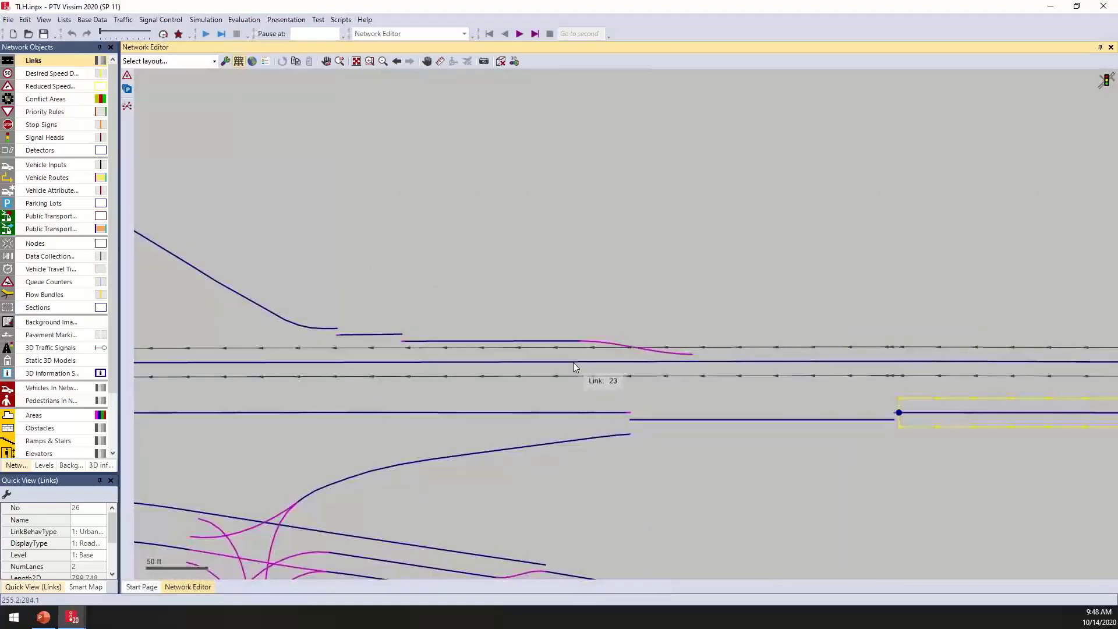
{"action": "left_click", "coordinate": [611, 343]}
{"action": "key", "text": "ctrl+w"}
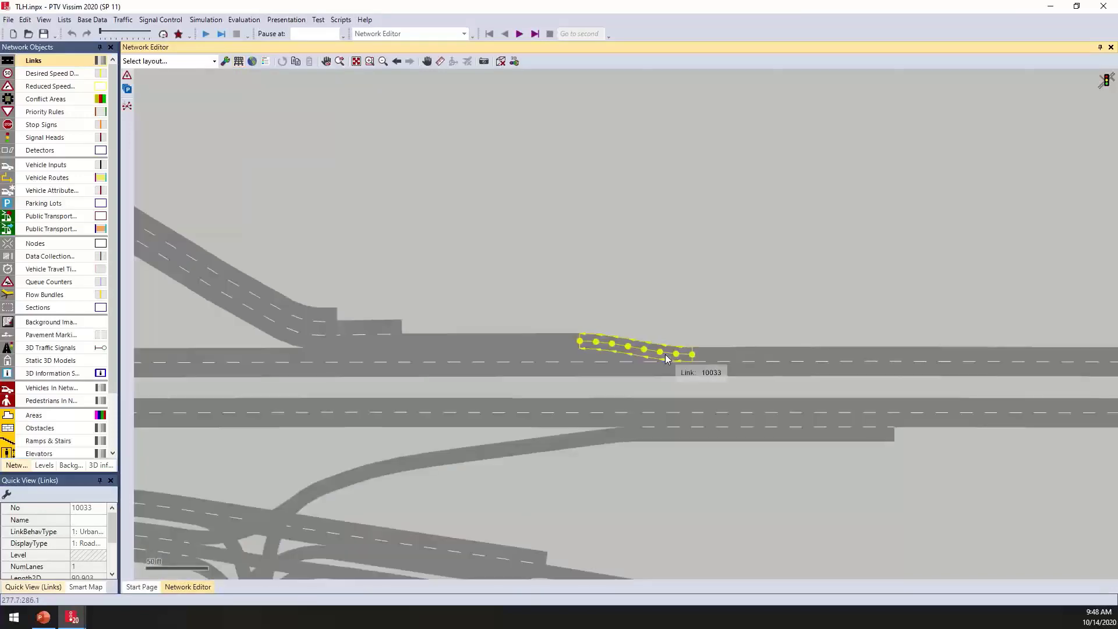
{"action": "left_click", "coordinate": [504, 342]}
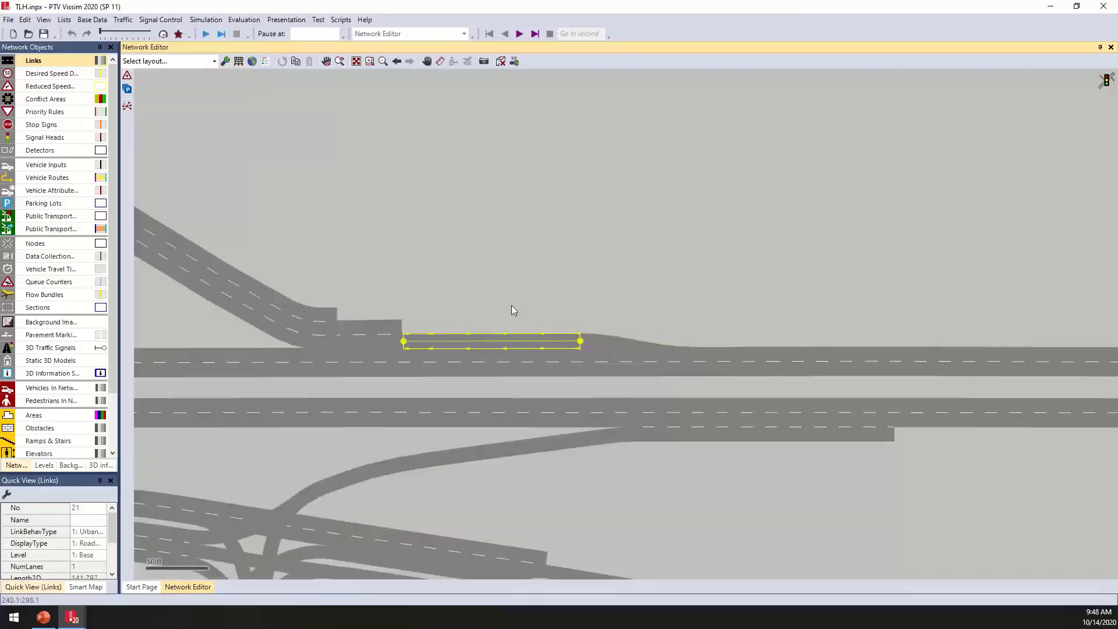
- Reselect connector 10033 and link 21, comparing how the turn lane begins in wireframe and solid displays
{"action": "left_click_drag", "start_coordinate": [511, 305], "coordinate": [603, 343]}
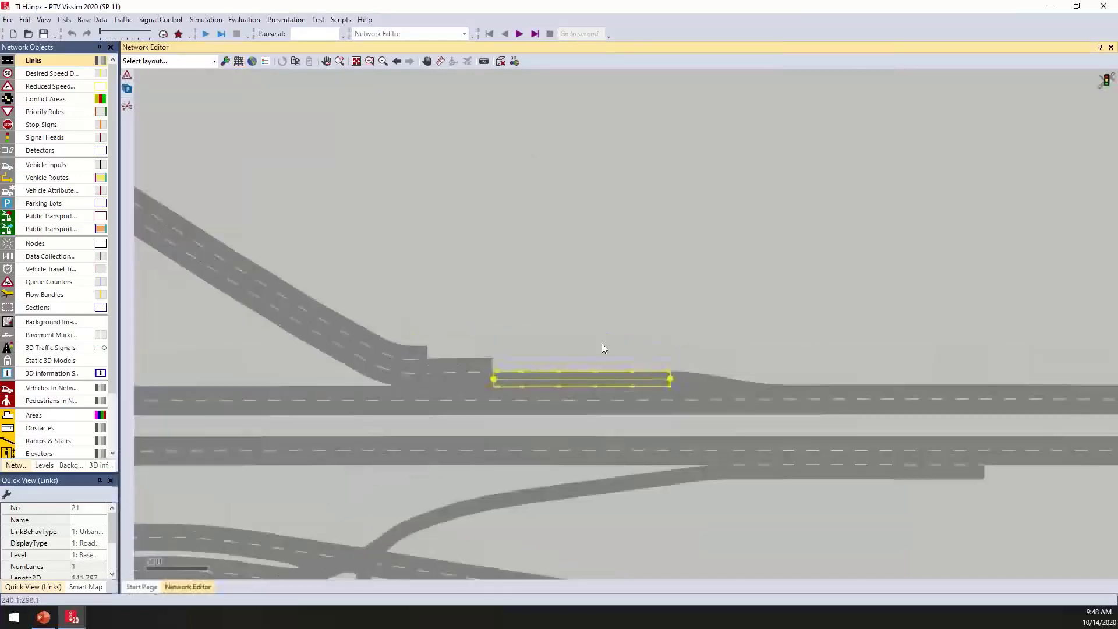
{"action": "left_click", "coordinate": [736, 389]}
{"action": "key", "text": "ctrl+a"}
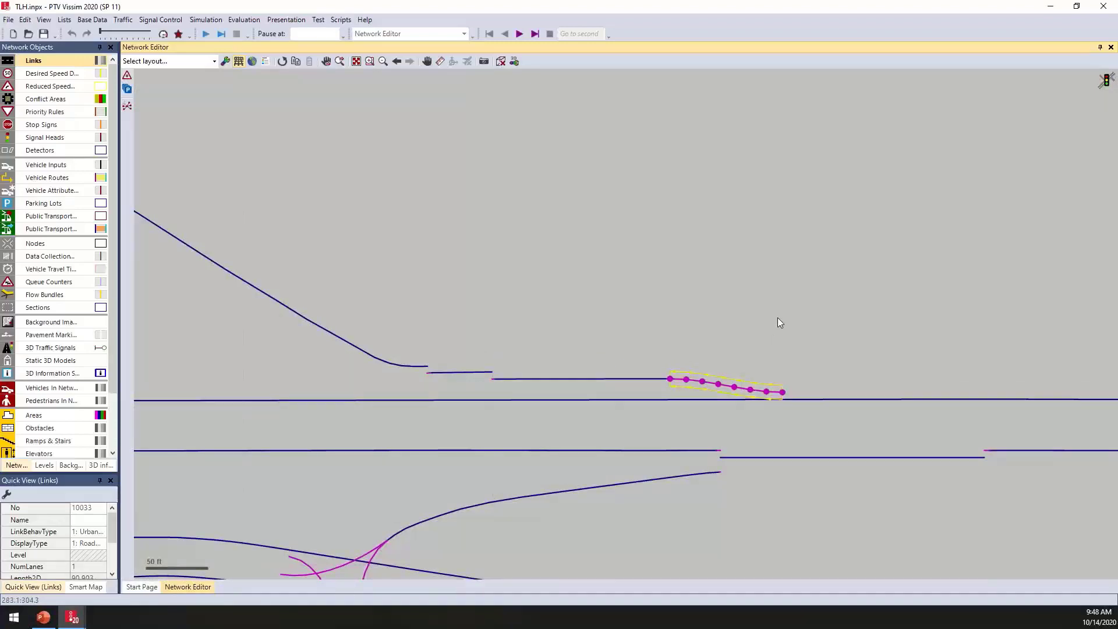
{"action": "left_click", "coordinate": [624, 371]}
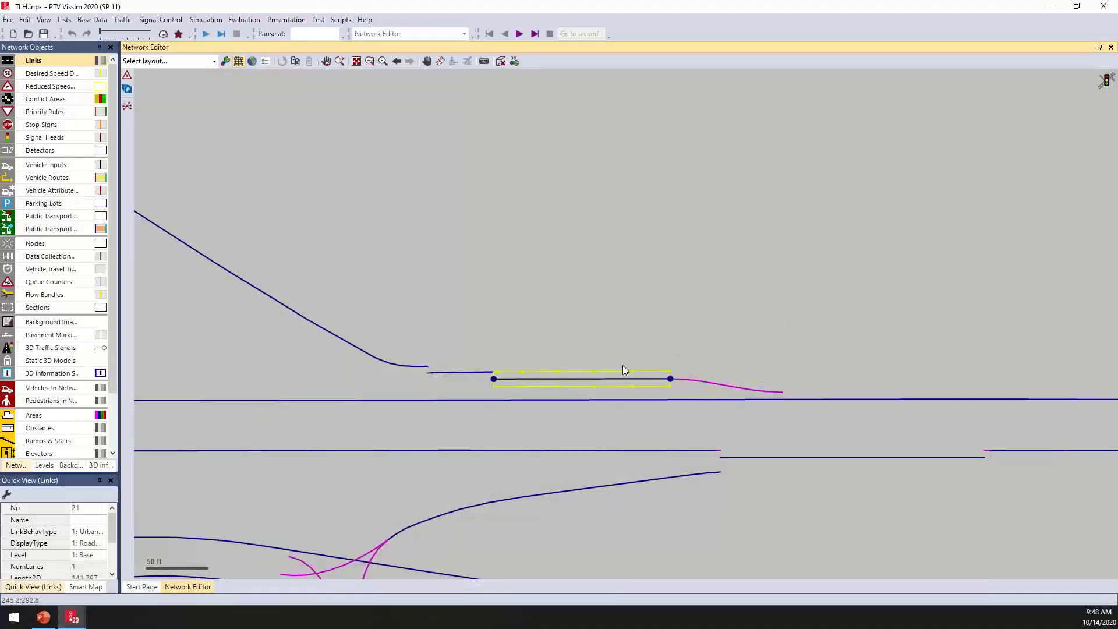
{"action": "key", "text": "ctrl+a"}
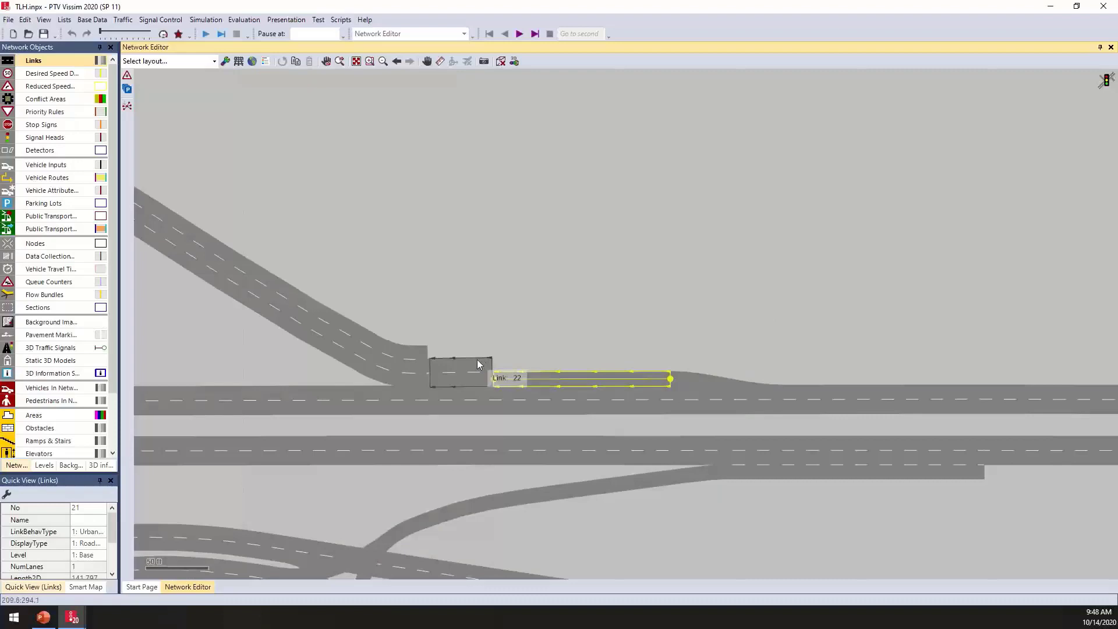
- Select link 22 and the diagonal off-ramp link 20 where the turn lane widens, and clear the selection
{"action": "left_click", "coordinate": [479, 364]}
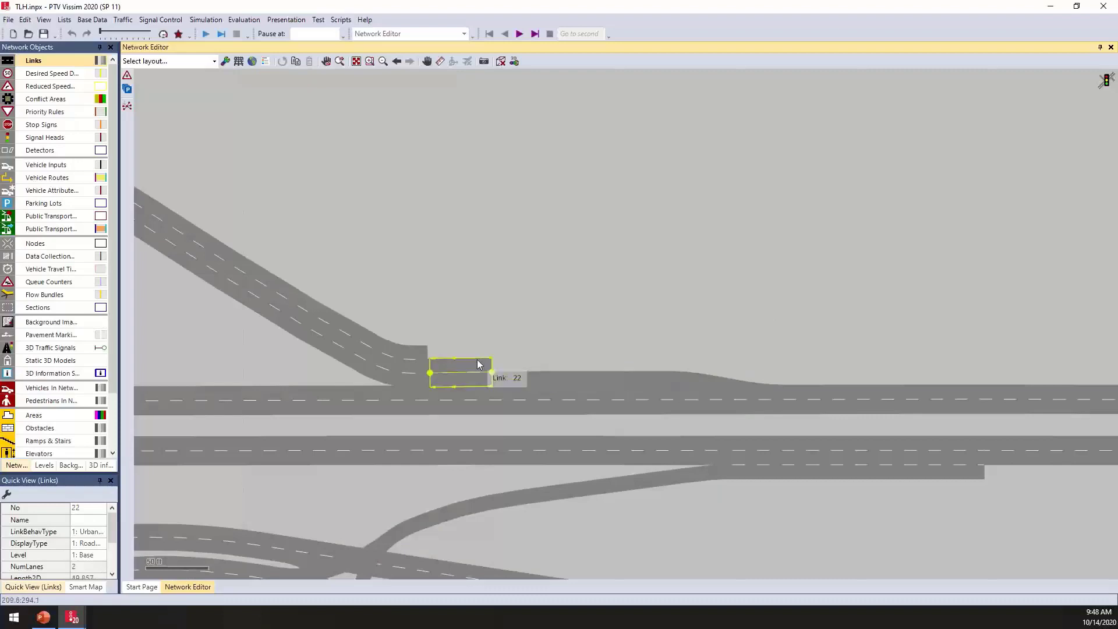
{"action": "left_click", "coordinate": [400, 351]}
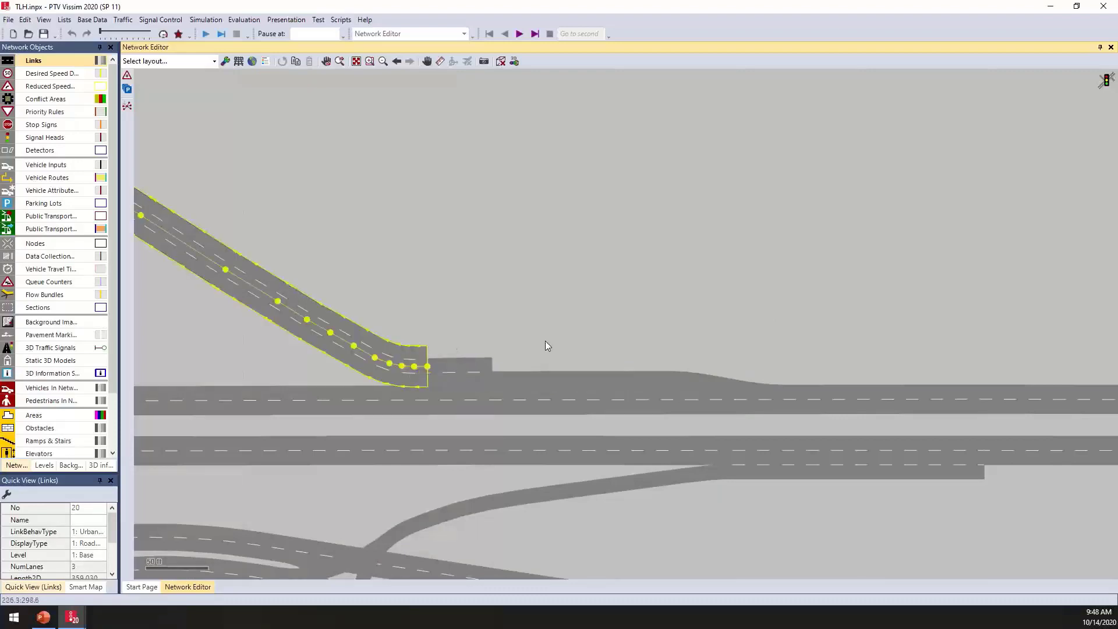
{"action": "left_click", "coordinate": [546, 342]}
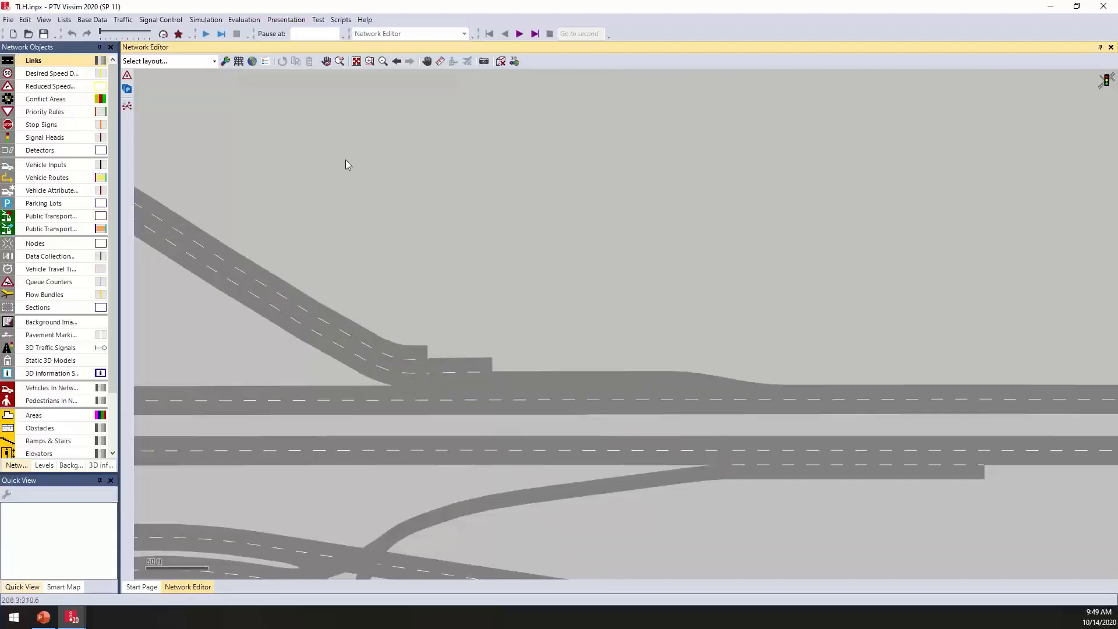
- Show the background map again and compare links 21, 20 and 22 with the aerial image, finishing with nothing selected
{"action": "left_click", "coordinate": [253, 61]}
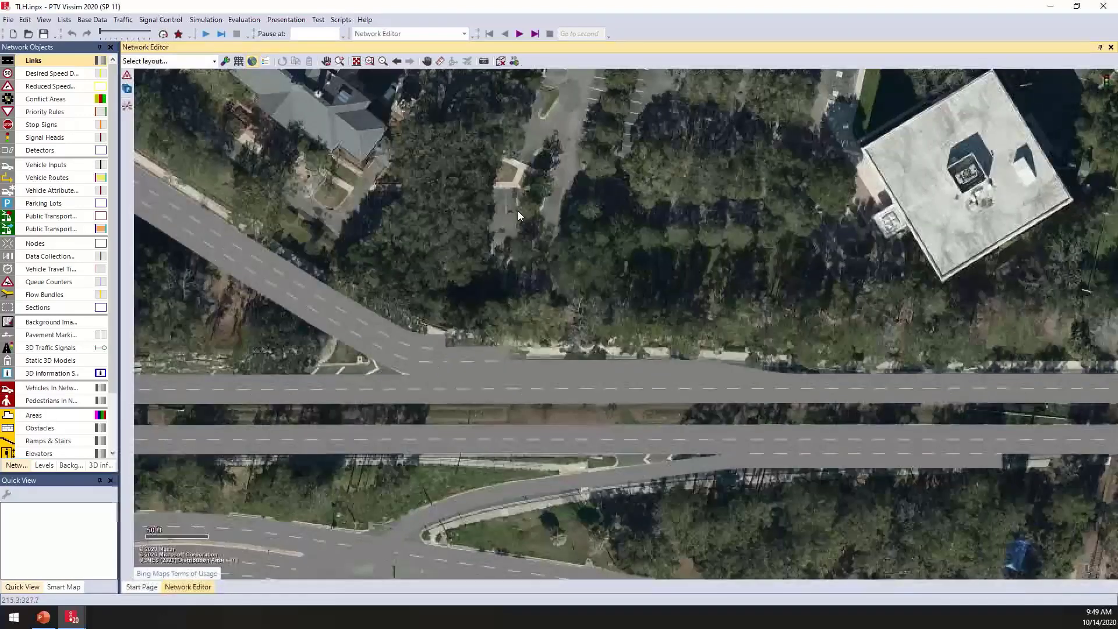
{"action": "scroll", "coordinate": [567, 384], "scroll_direction": "up", "scroll_amount": 1}
{"action": "left_click", "coordinate": [570, 380]}
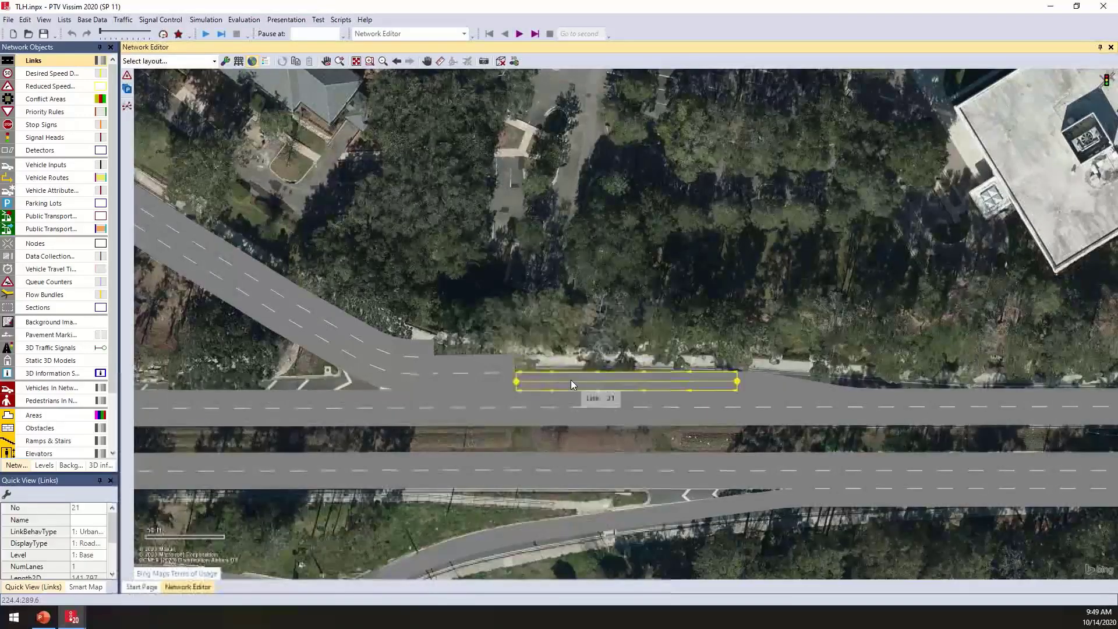
{"action": "left_click", "coordinate": [393, 359]}
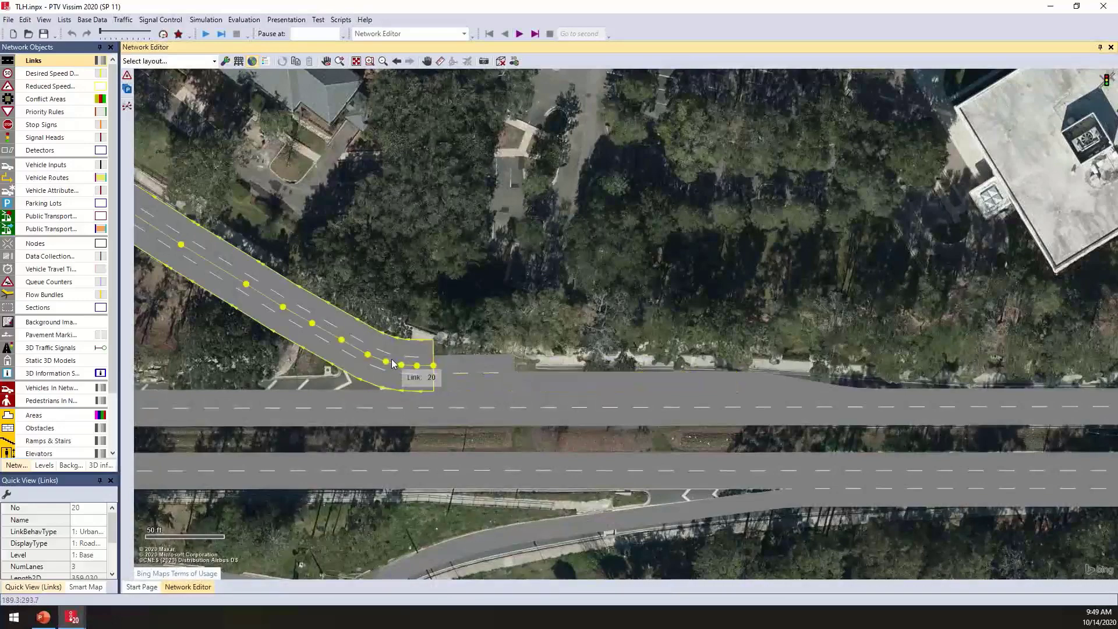
{"action": "left_click", "coordinate": [580, 379]}
{"action": "left_click", "coordinate": [483, 378]}
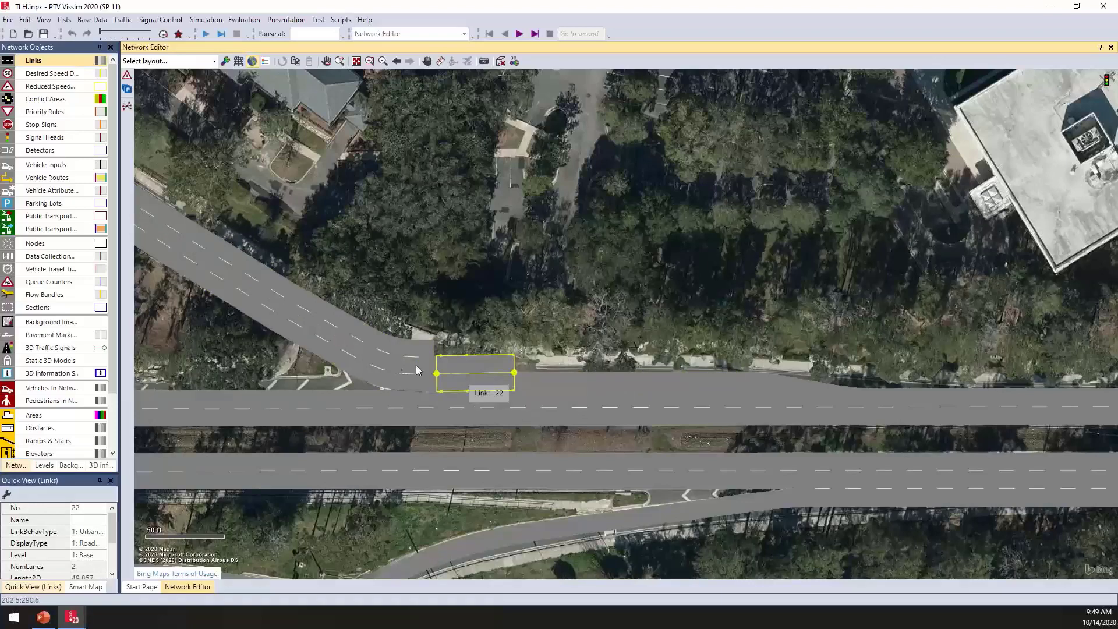
{"action": "left_click", "coordinate": [434, 381]}
{"action": "left_click", "coordinate": [515, 384]}
{"action": "left_click", "coordinate": [560, 354]}
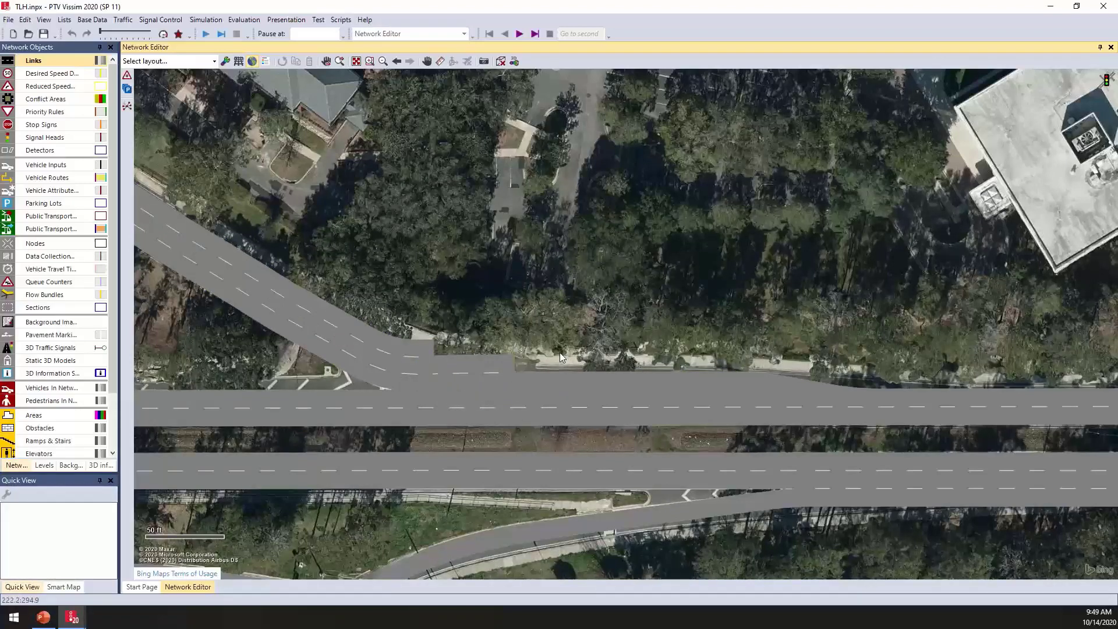
- View the whole interchange within the network and switch to the FDOT_10142020_LinksConnectors presentation in PowerPoint
{"action": "scroll", "coordinate": [560, 352], "scroll_direction": "down", "scroll_amount": 6}
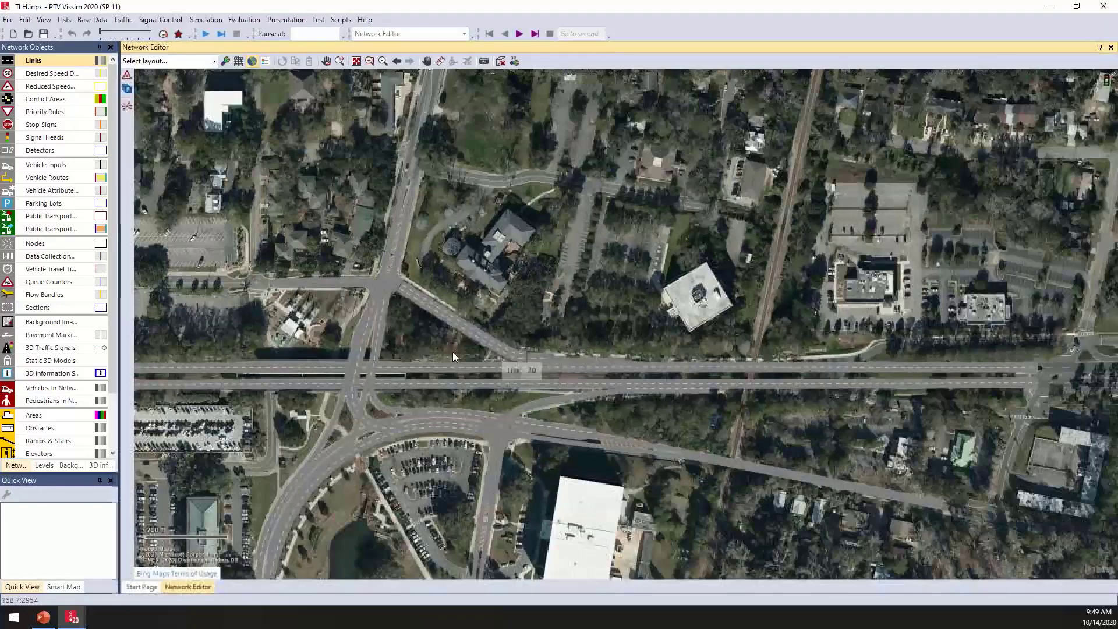
{"action": "left_click_drag", "start_coordinate": [453, 352], "coordinate": [578, 288]}
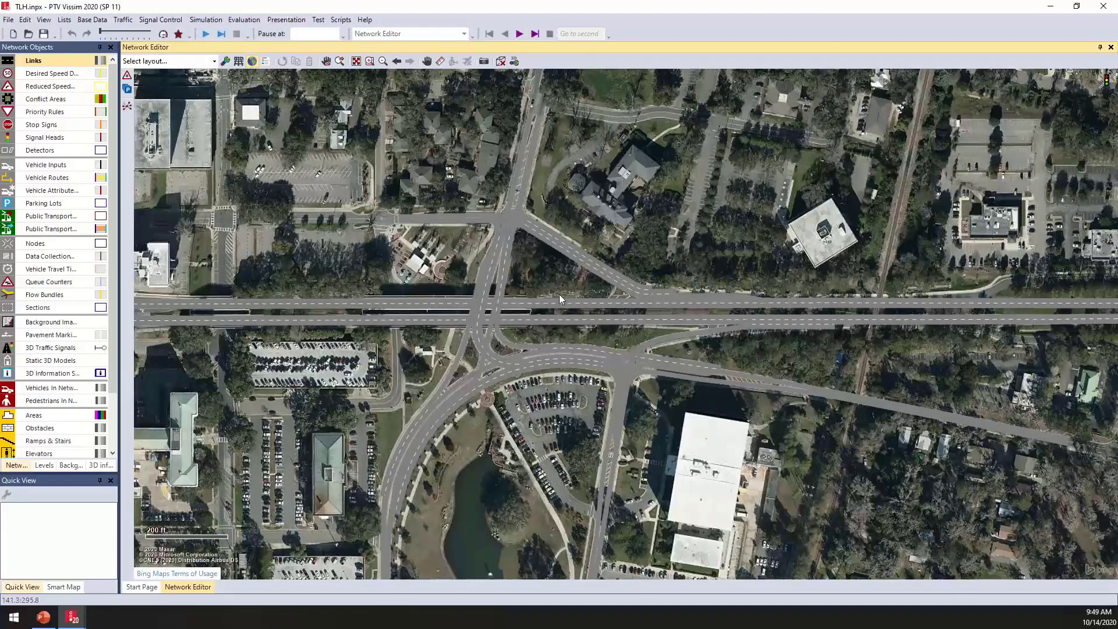
{"action": "mouse_move", "coordinate": [46, 617]}
{"action": "left_click", "coordinate": [46, 623]}
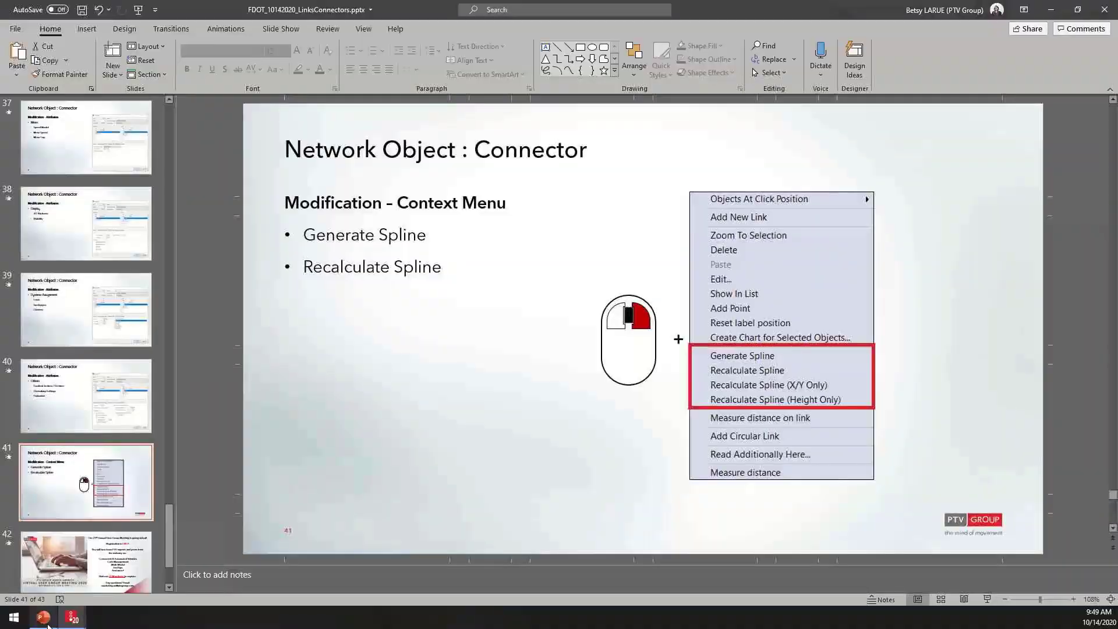